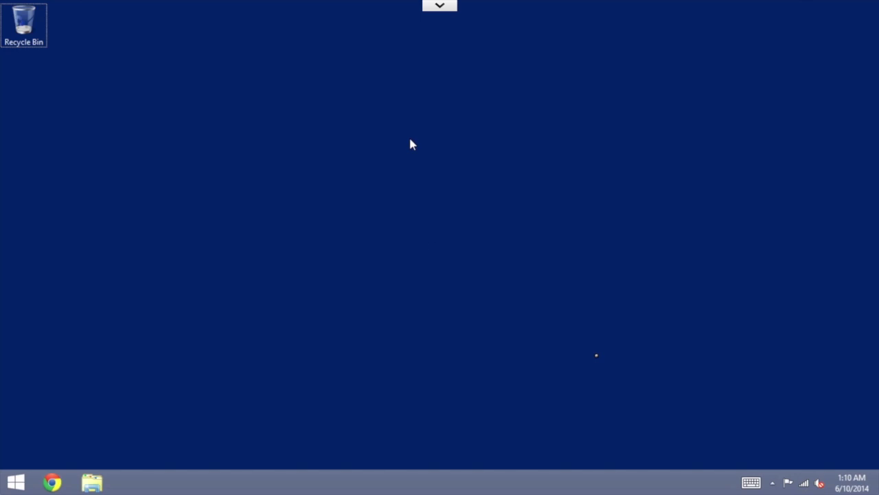
Switch to Chrome and open the PyPy download page on pypy.org
{"action": "left_click", "coordinate": [53, 484]}
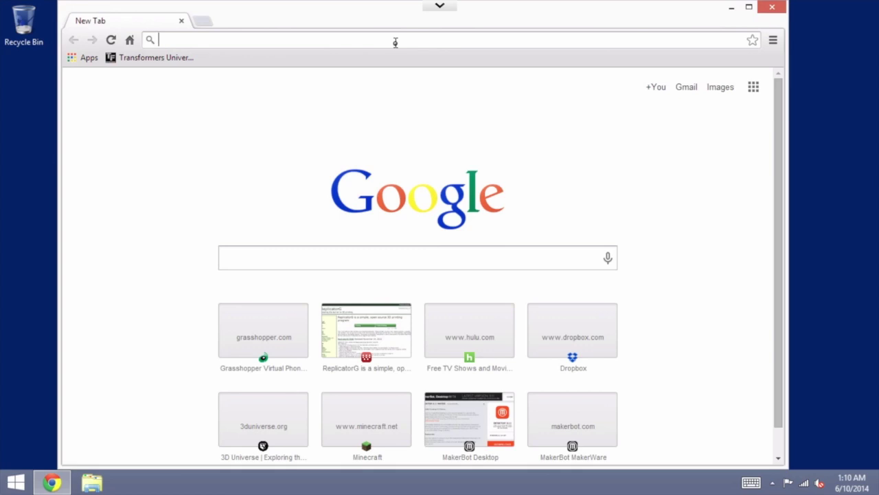
{"action": "left_click", "coordinate": [395, 42]}
{"action": "type", "text": "pypy.o"}
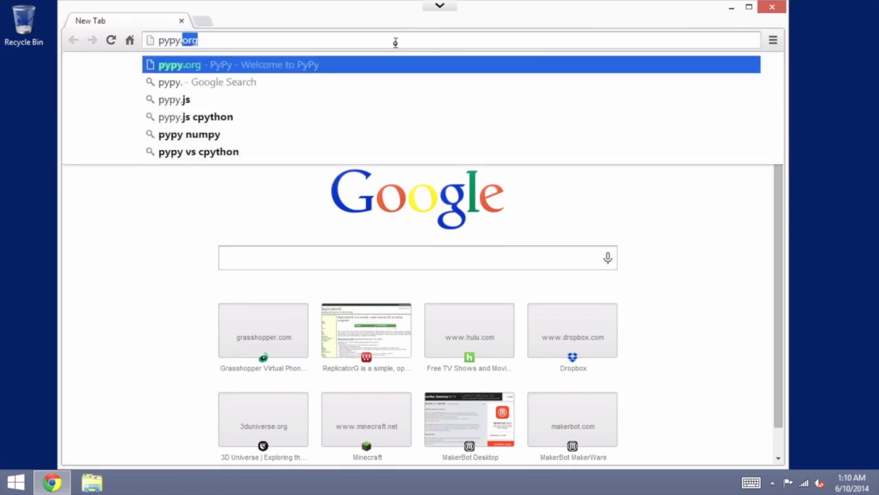
{"action": "type", "text": "rg"}
{"action": "key", "text": "Return"}
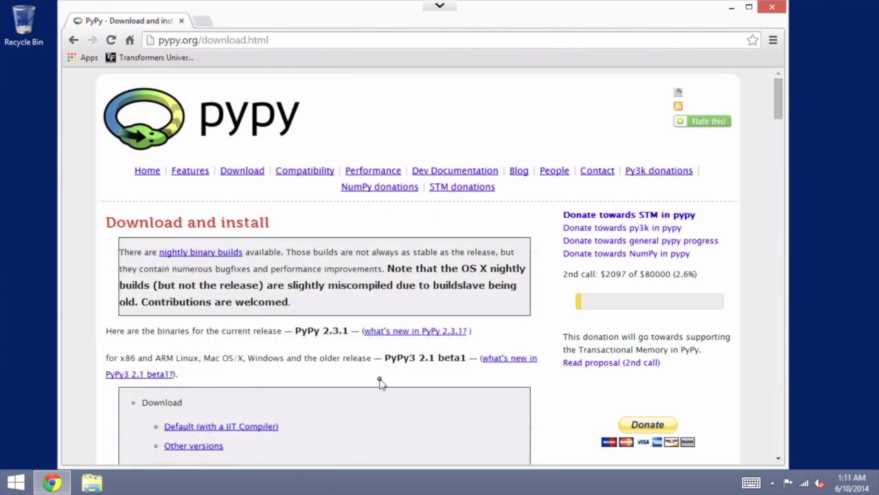
Download the Windows binary (32bit) of PyPy 2.3.1 from the default JIT Compiler version section
{"action": "scroll", "coordinate": [380, 382], "scroll_direction": "down", "scroll_amount": 1}
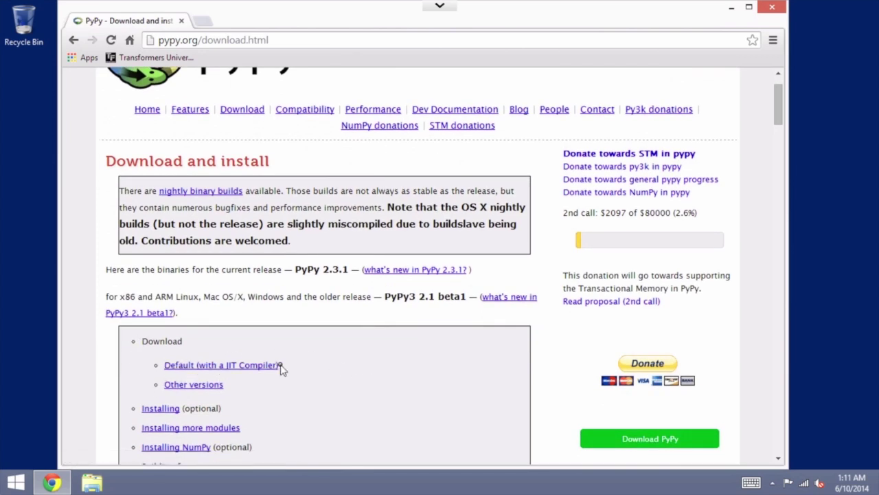
{"action": "left_click", "coordinate": [233, 366]}
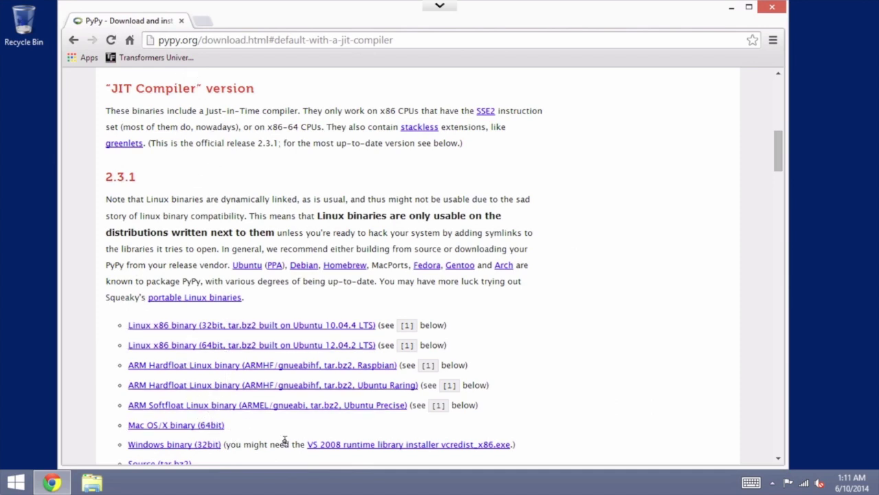
{"action": "scroll", "coordinate": [284, 440], "scroll_direction": "down", "scroll_amount": 1}
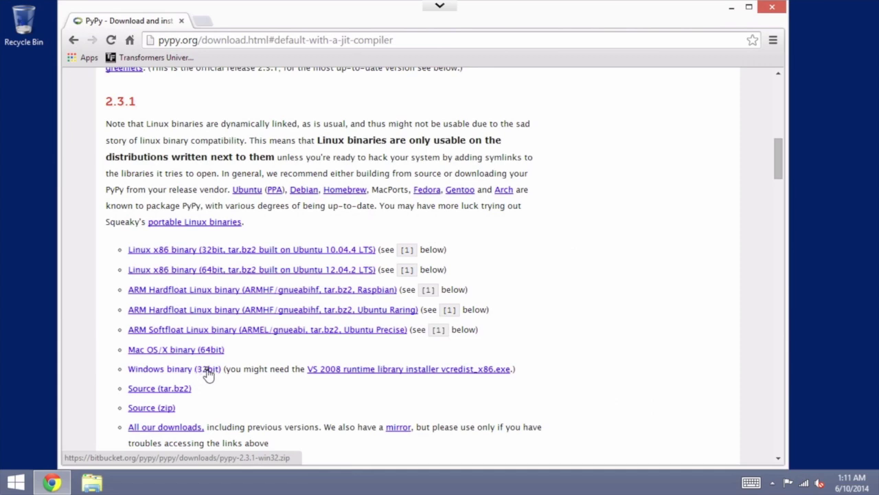
{"action": "scroll", "coordinate": [208, 373], "scroll_direction": "down", "scroll_amount": 1}
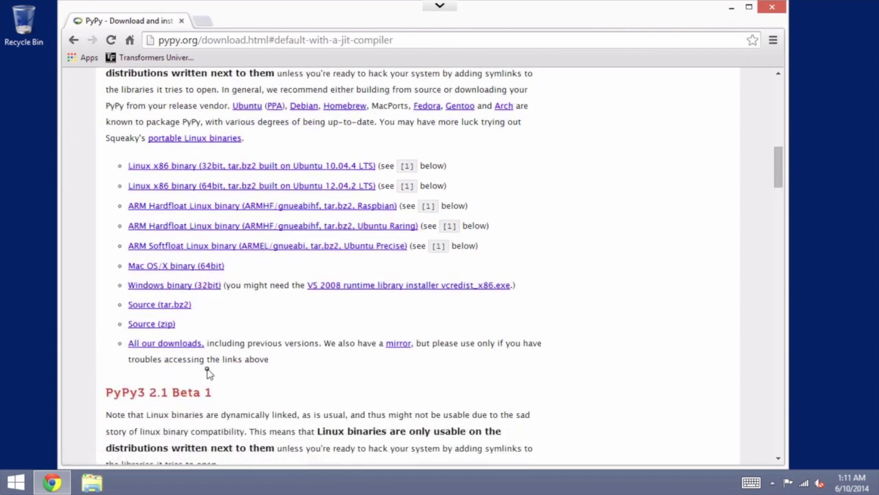
{"action": "left_click", "coordinate": [200, 287]}
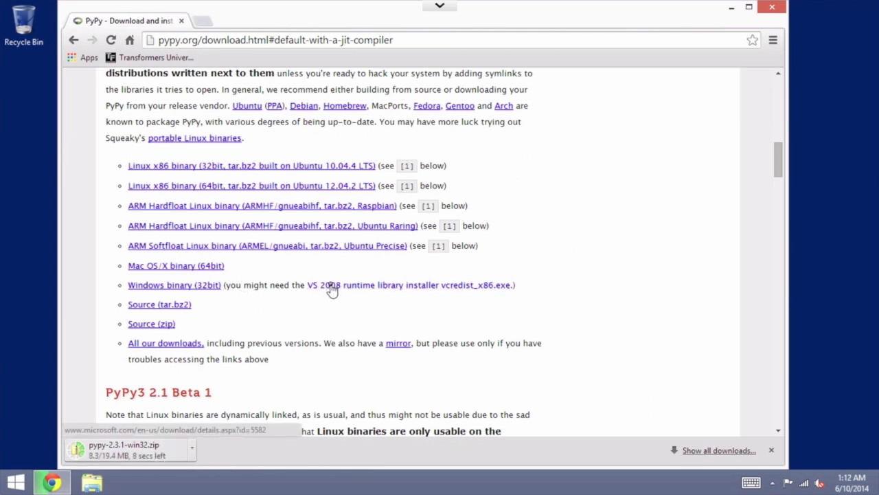
Download the VS 2008 runtime library installer vcredist_x86.exe in English from the Microsoft Download Center
{"action": "left_click", "coordinate": [389, 286]}
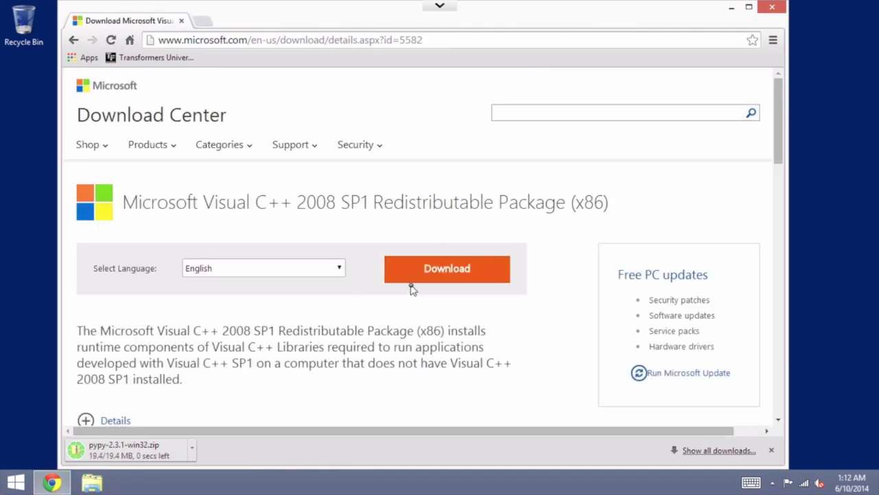
{"action": "left_click", "coordinate": [450, 275]}
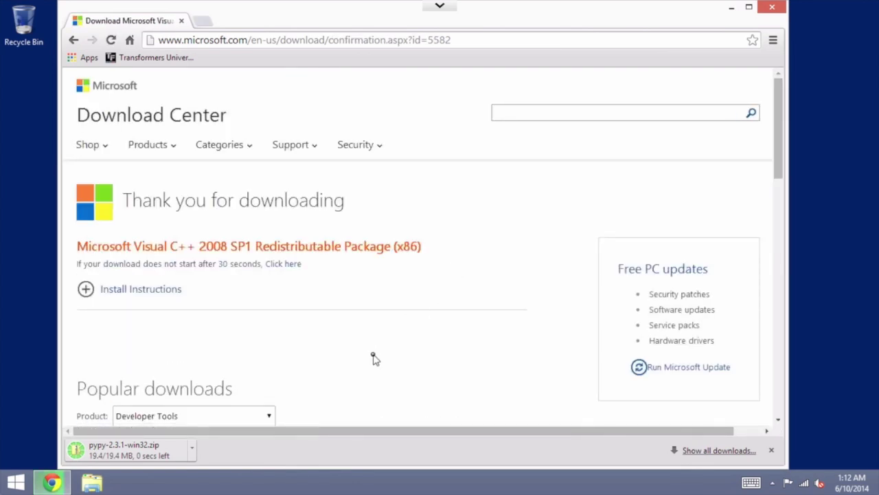
{"action": "scroll", "coordinate": [373, 357], "scroll_direction": "down", "scroll_amount": 2}
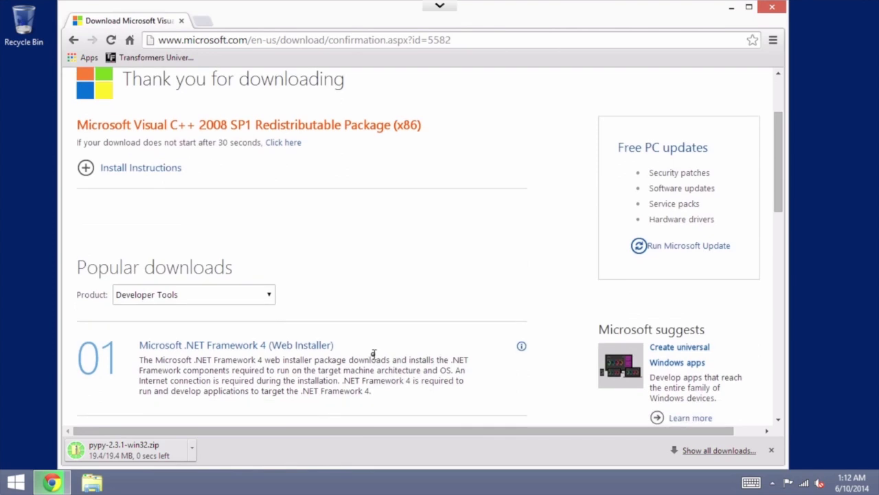
{"action": "scroll", "coordinate": [373, 354], "scroll_direction": "down", "scroll_amount": 1}
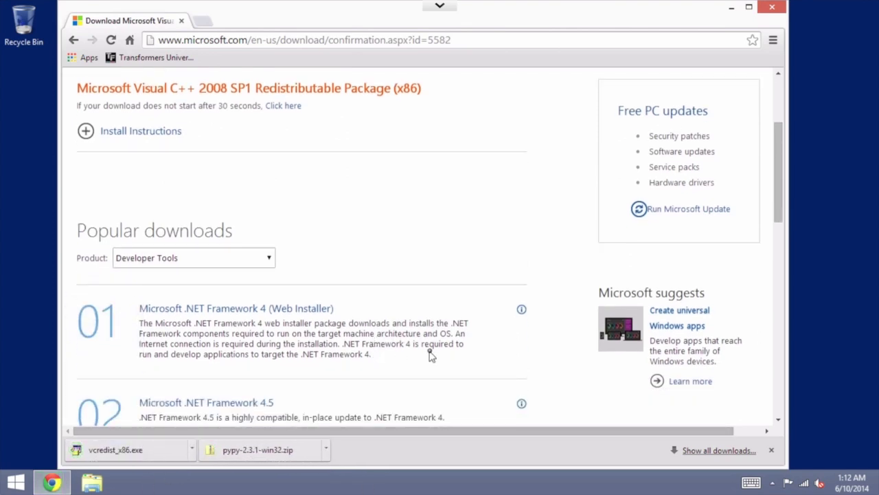
{"action": "scroll", "coordinate": [410, 317], "scroll_direction": "up", "scroll_amount": 4}
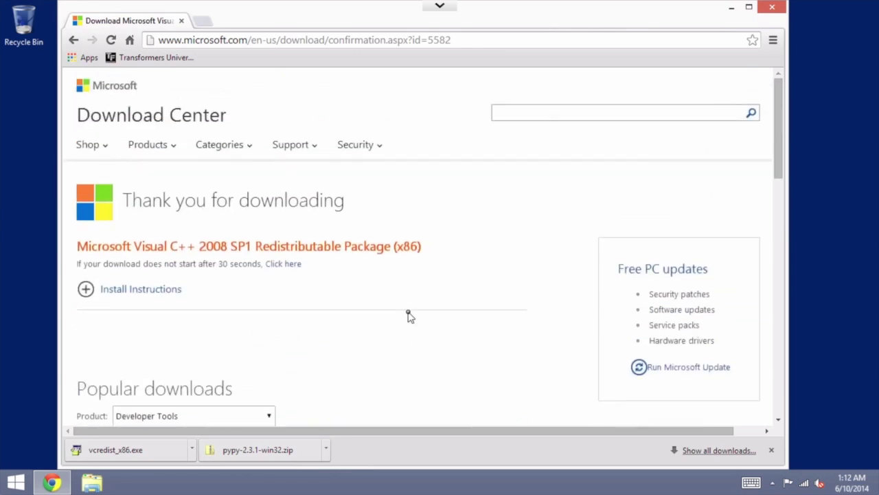
Switch to File Explorer and open the inner pypy-2.3.1-win32 folder of the downloaded zip in Downloads
{"action": "left_click", "coordinate": [94, 483]}
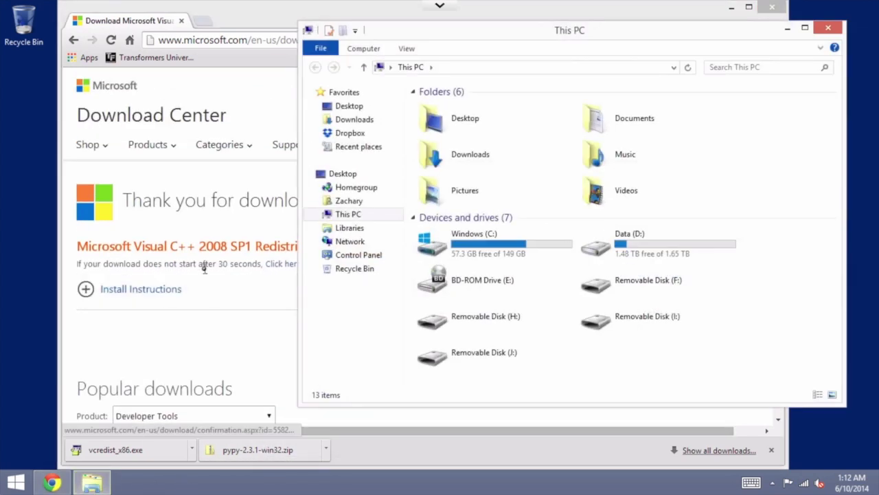
{"action": "left_click_drag", "start_coordinate": [535, 34], "coordinate": [362, 44]}
{"action": "left_click", "coordinate": [192, 131]}
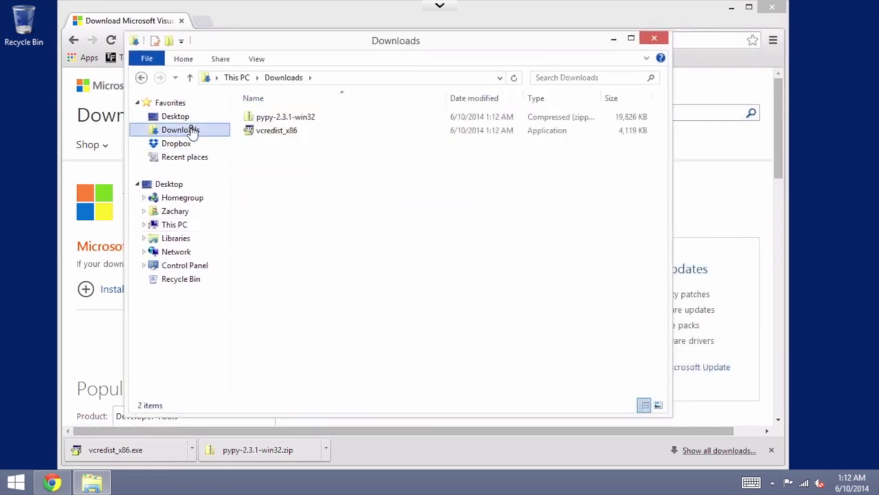
{"action": "double_click", "coordinate": [295, 120]}
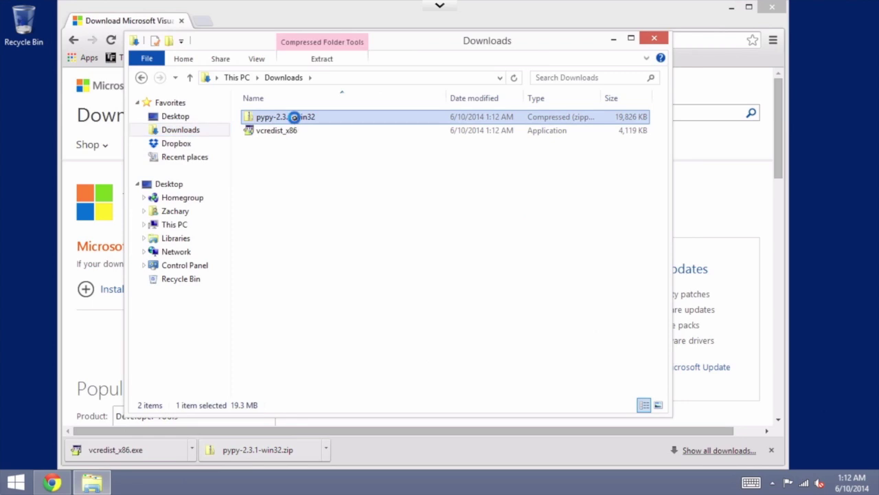
{"action": "left_click", "coordinate": [292, 123]}
{"action": "double_click", "coordinate": [292, 123]}
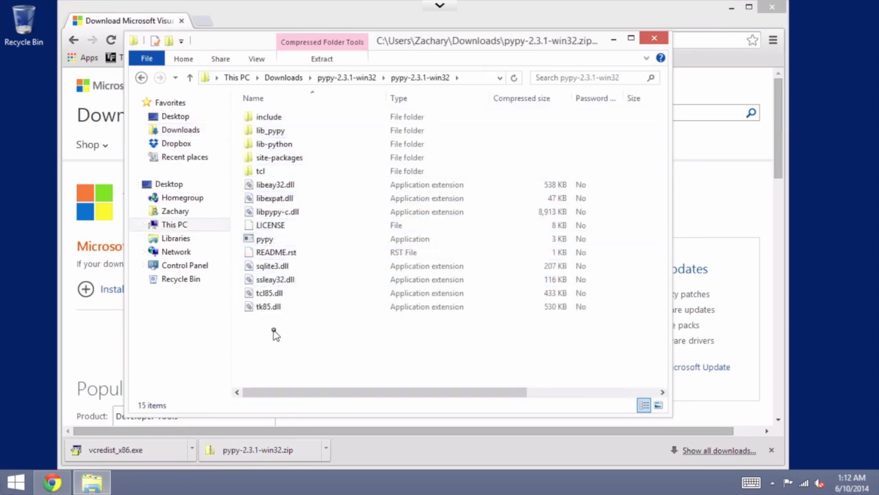
Copy all files and folders inside the zip's pypy-2.3.1-win32 folder
{"action": "left_click_drag", "start_coordinate": [275, 334], "coordinate": [258, 120]}
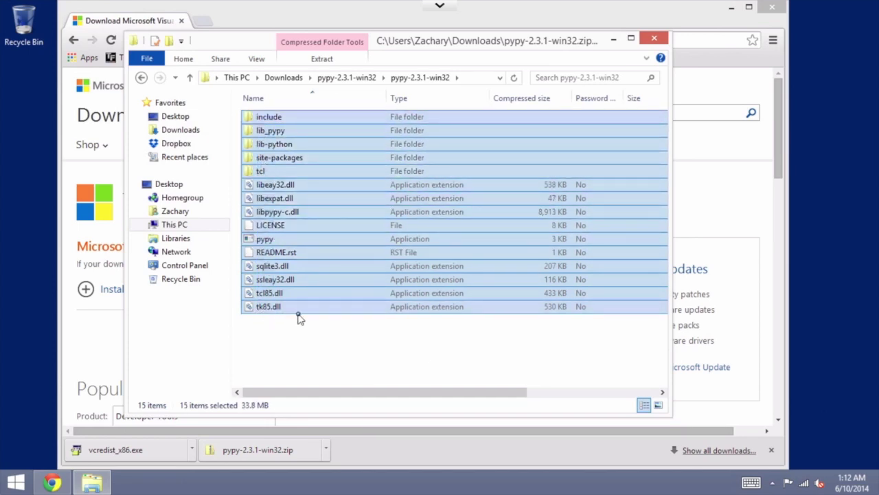
{"action": "right_click", "coordinate": [305, 232]}
{"action": "left_click", "coordinate": [345, 274]}
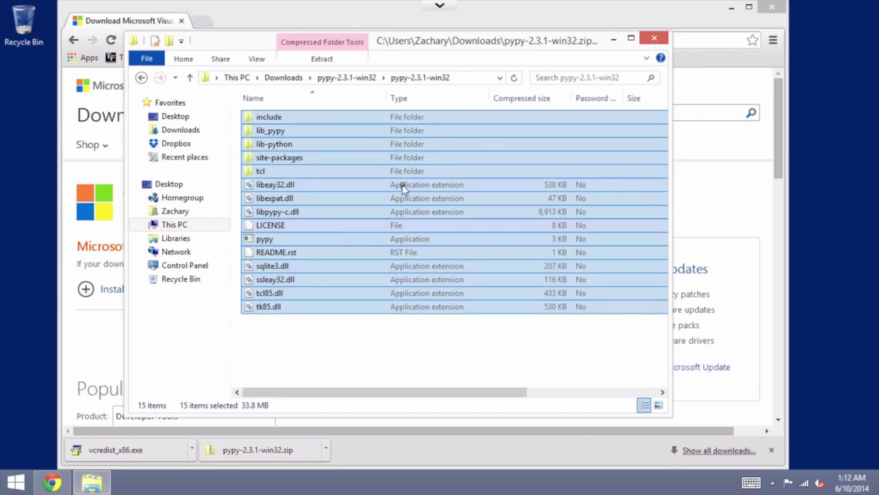
Create a new folder named PyPy in the root of the Windows (C:) drive
{"action": "left_click", "coordinate": [175, 211]}
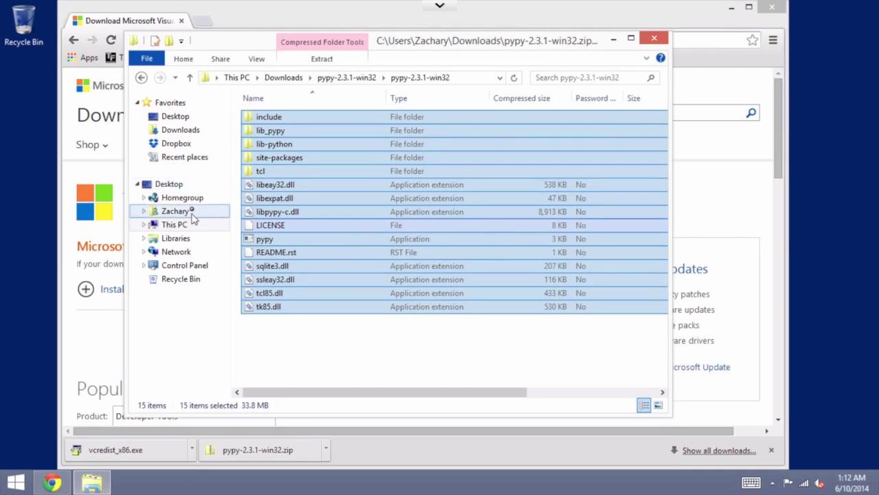
{"action": "left_click", "coordinate": [175, 224]}
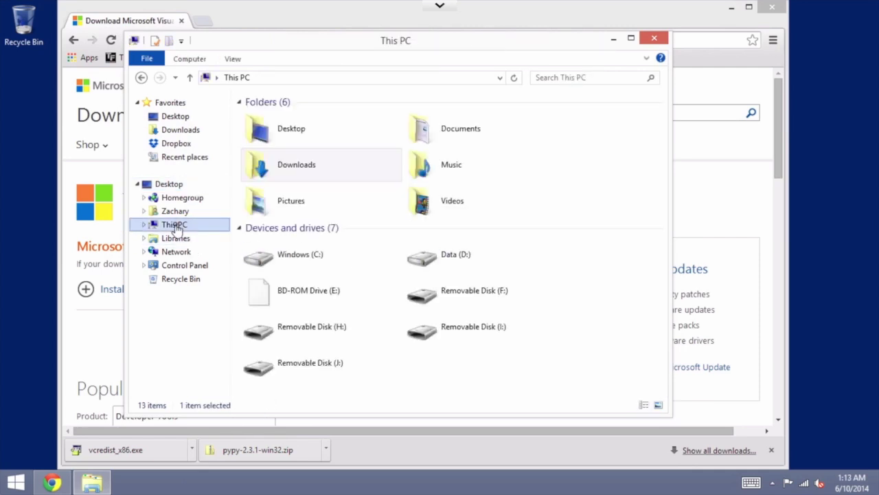
{"action": "double_click", "coordinate": [329, 260]}
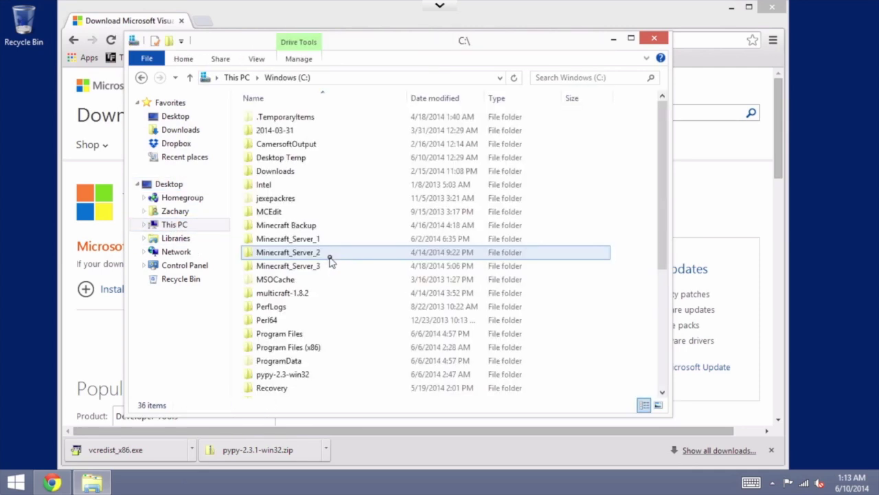
{"action": "right_click", "coordinate": [547, 276]}
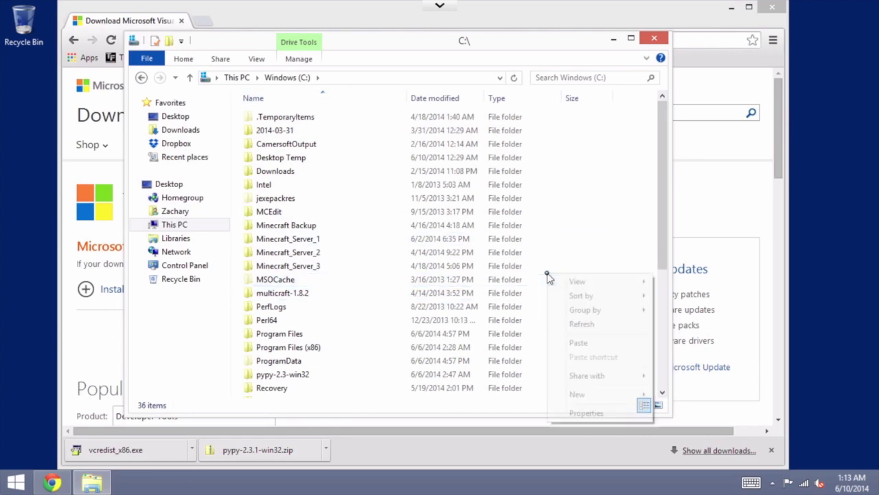
{"action": "mouse_move", "coordinate": [598, 394]}
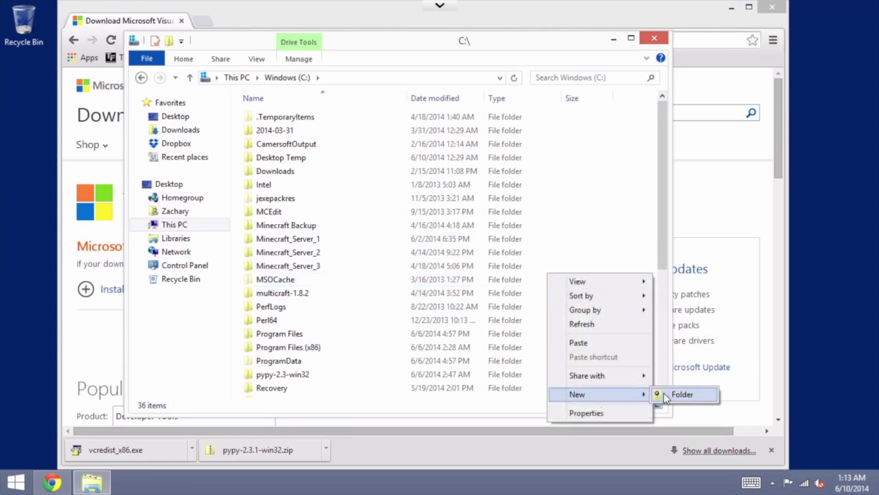
{"action": "left_click", "coordinate": [673, 395]}
{"action": "type", "text": "PyPy"}
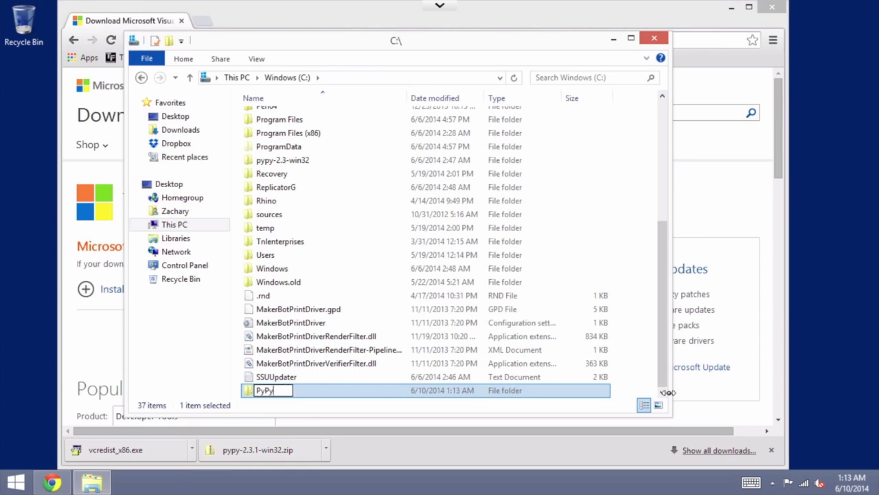
{"action": "key", "text": "Return"}
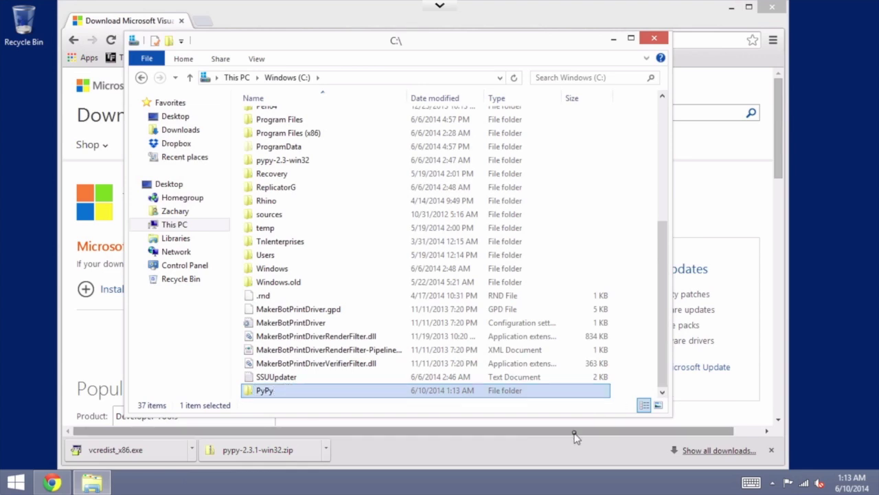
Paste the copied PyPy files into the new C:\PyPy folder
{"action": "double_click", "coordinate": [263, 391]}
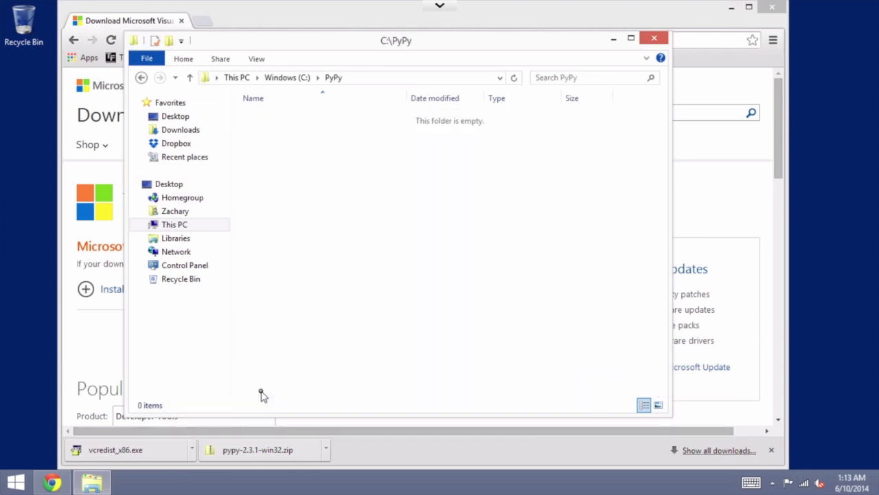
{"action": "right_click", "coordinate": [305, 335]}
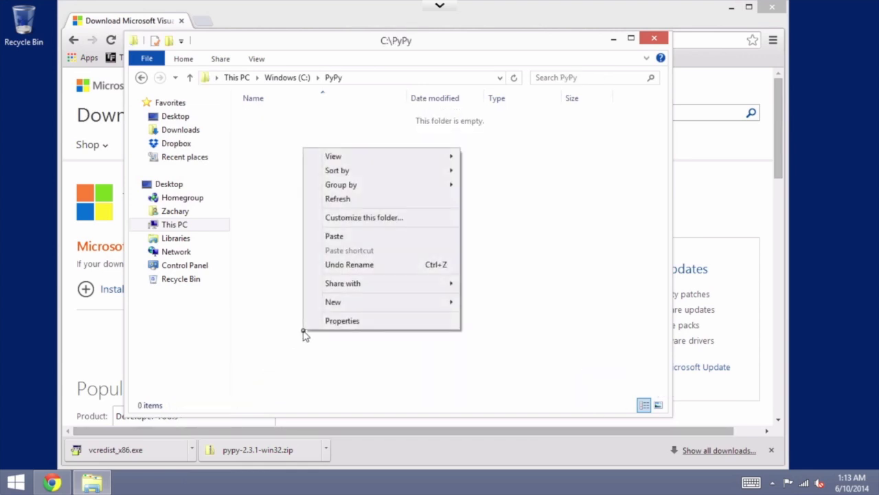
{"action": "left_click", "coordinate": [350, 237]}
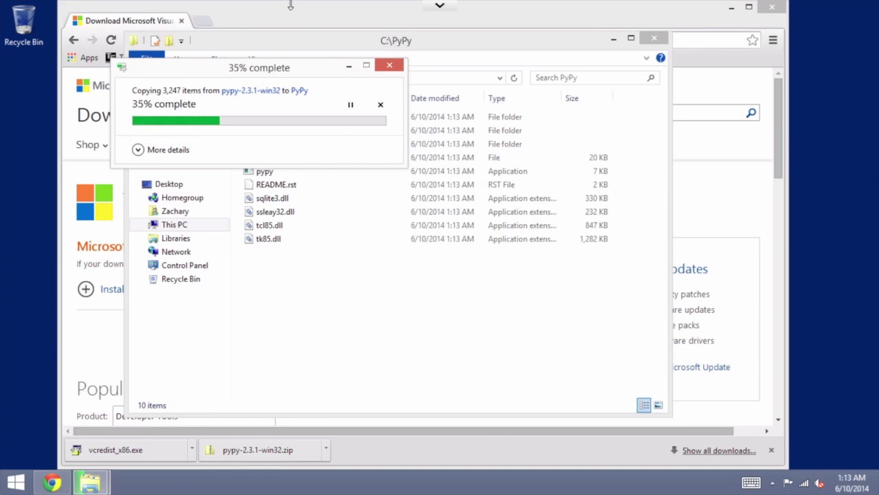
Switch back to Chrome, leave the Visual C++ download page, and open replicat.org
{"action": "left_click", "coordinate": [523, 22]}
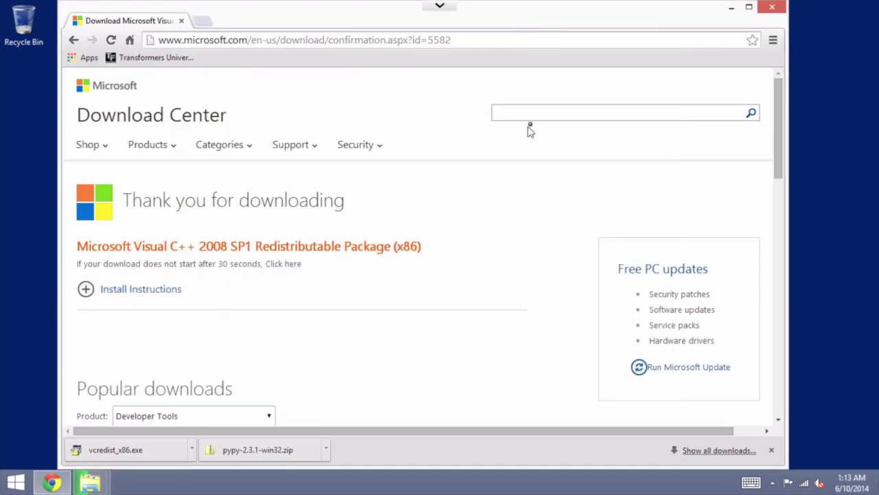
{"action": "left_click", "coordinate": [72, 40]}
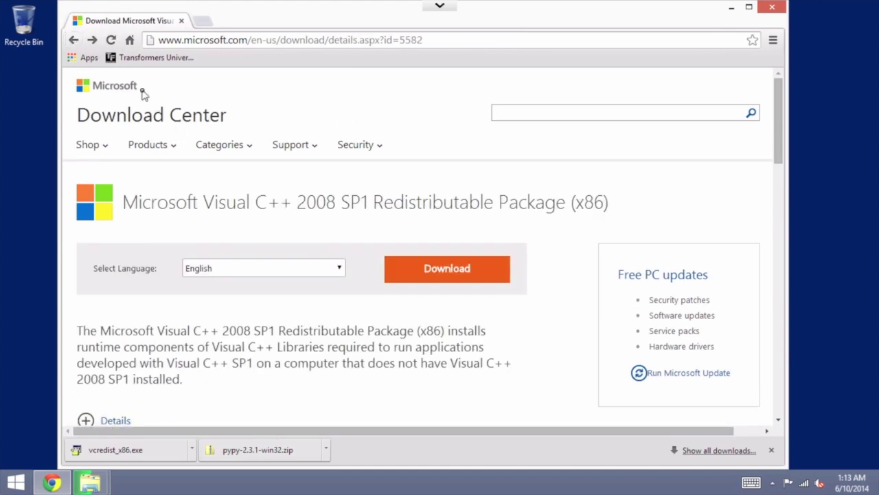
{"action": "left_click", "coordinate": [74, 40]}
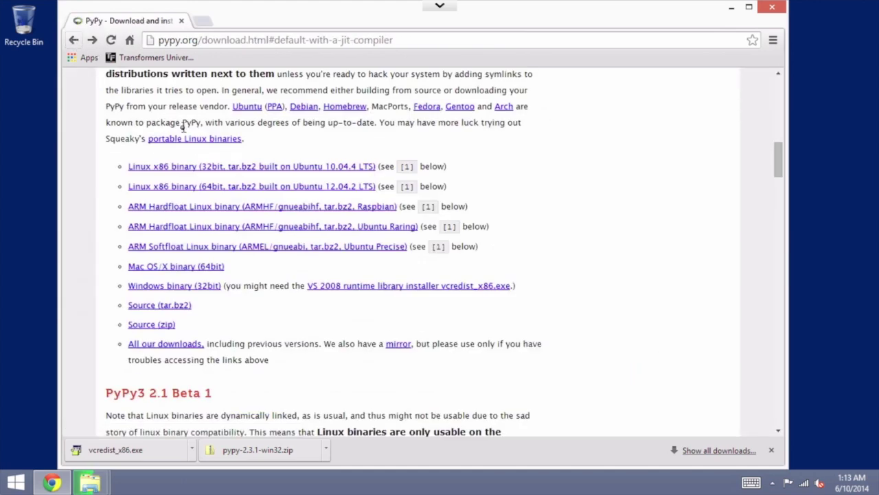
{"action": "scroll", "coordinate": [178, 124], "scroll_direction": "up", "scroll_amount": 10}
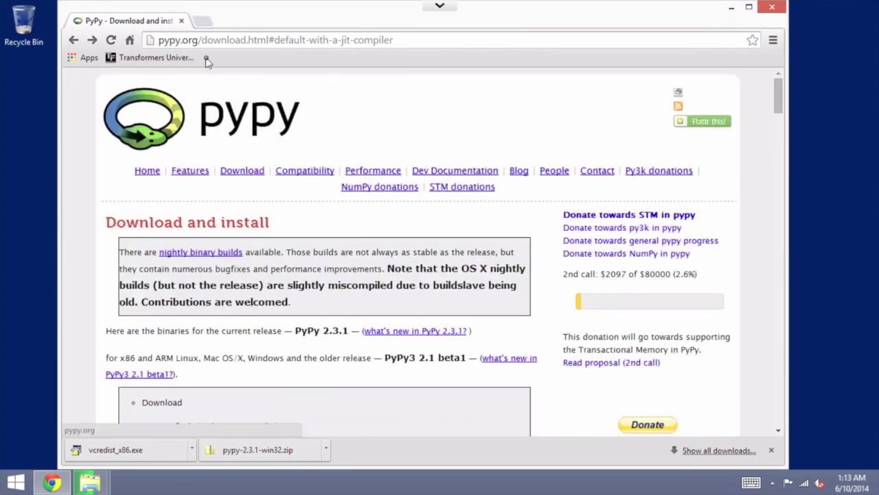
{"action": "left_click", "coordinate": [241, 40]}
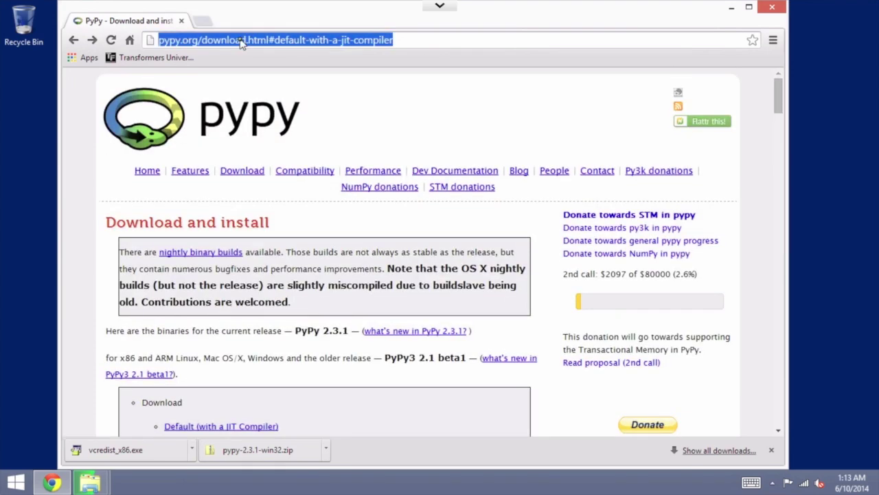
{"action": "type", "text": "replicat"}
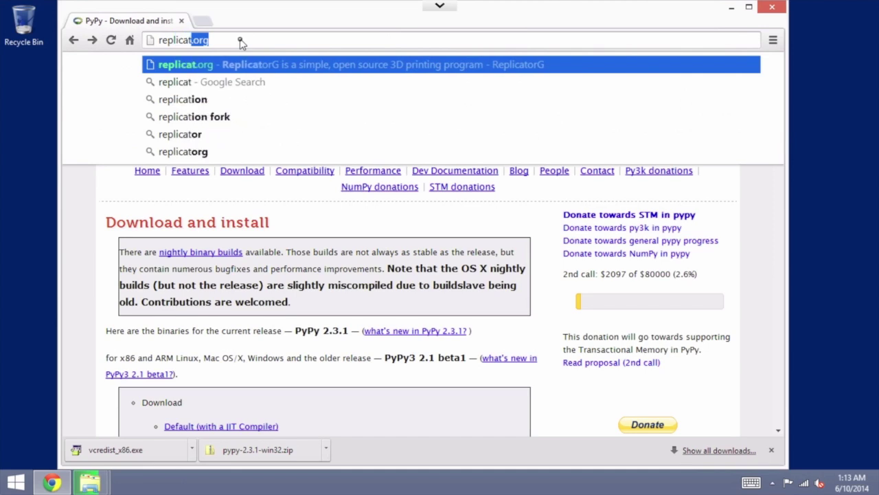
{"action": "type", "text": ".org"}
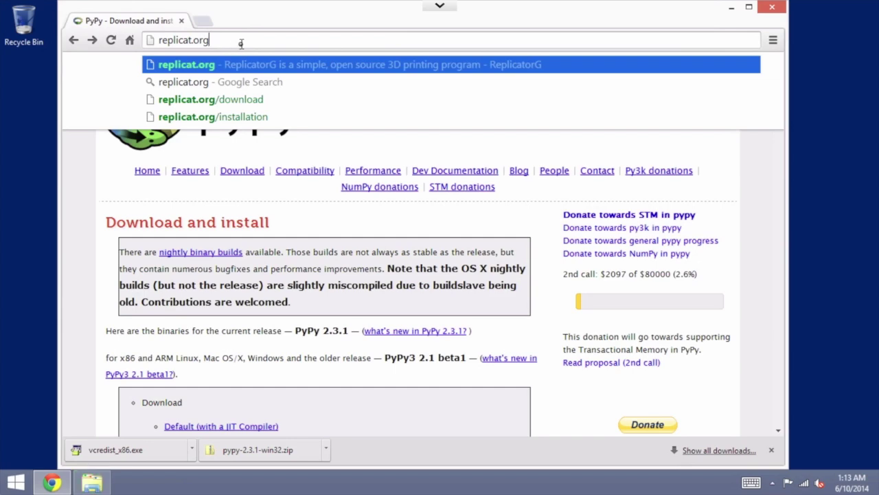
{"action": "key", "text": "Return"}
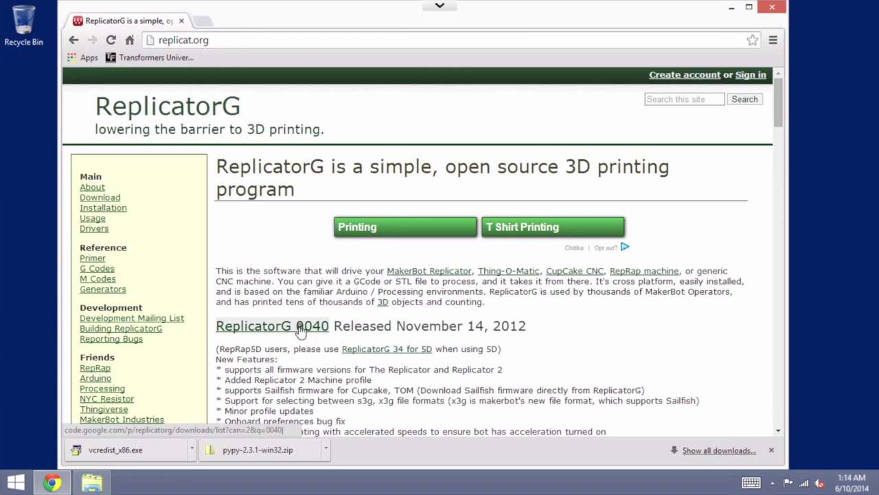
Open the ReplicatorG 0040 release downloads and download the Windows installer, ReplicatorG-0040-Installer.exe
{"action": "left_click", "coordinate": [300, 329]}
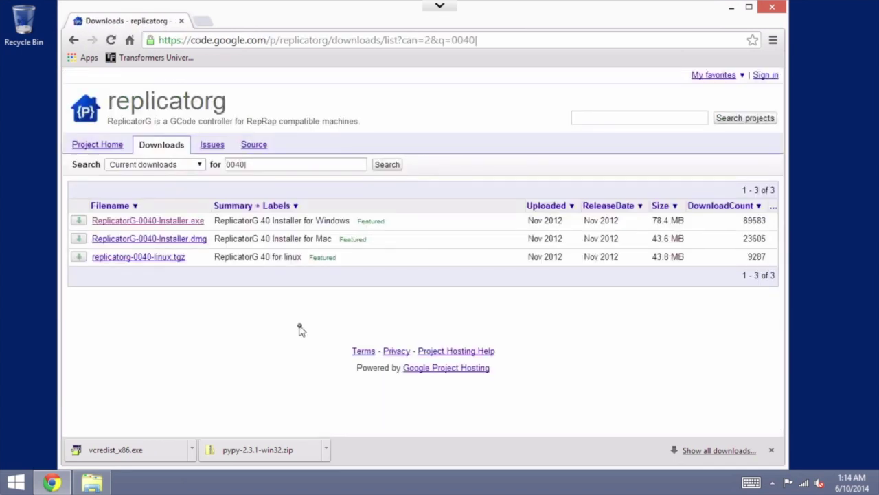
{"action": "left_click", "coordinate": [185, 221]}
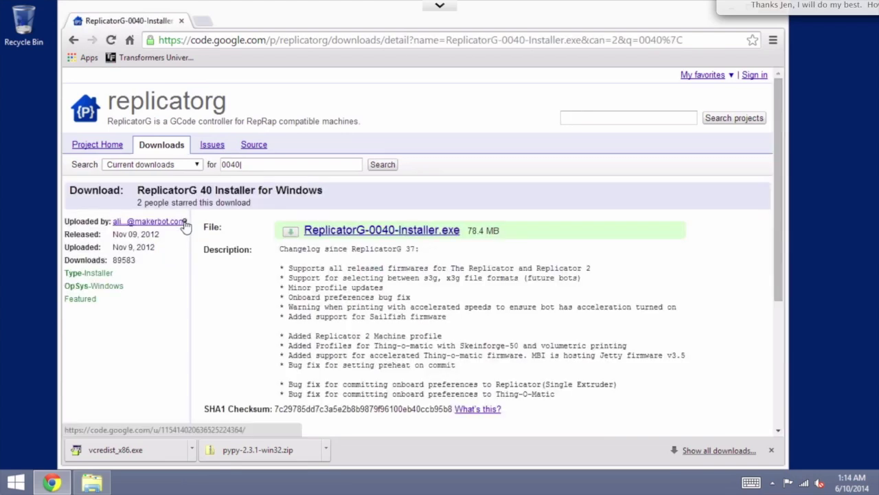
{"action": "left_click", "coordinate": [376, 231]}
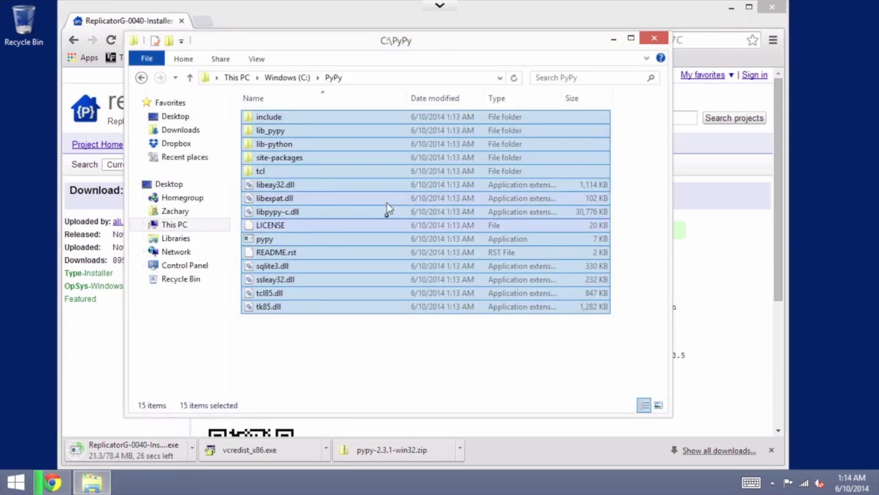
Close the C:\PyPy window, then install the Microsoft Visual C++ 2008 Redistributable from vcredist_x86.exe, allowing changes and accepting the license terms
{"action": "left_click", "coordinate": [334, 343]}
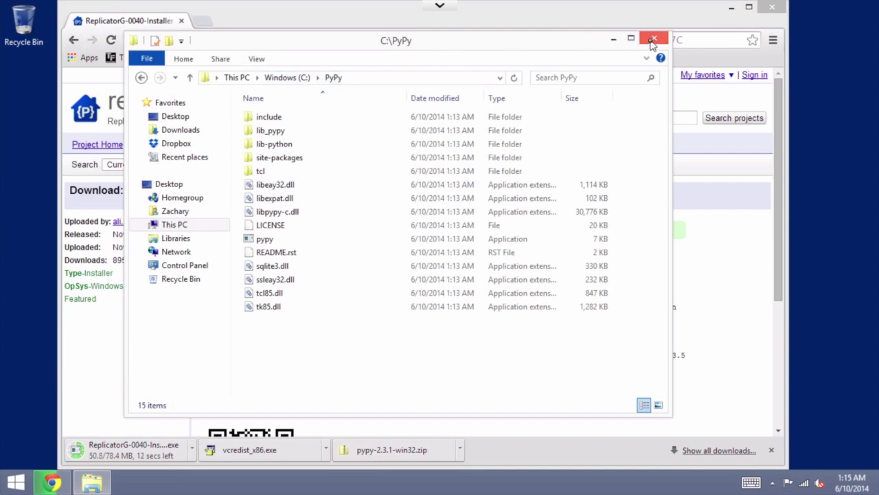
{"action": "left_click", "coordinate": [652, 40]}
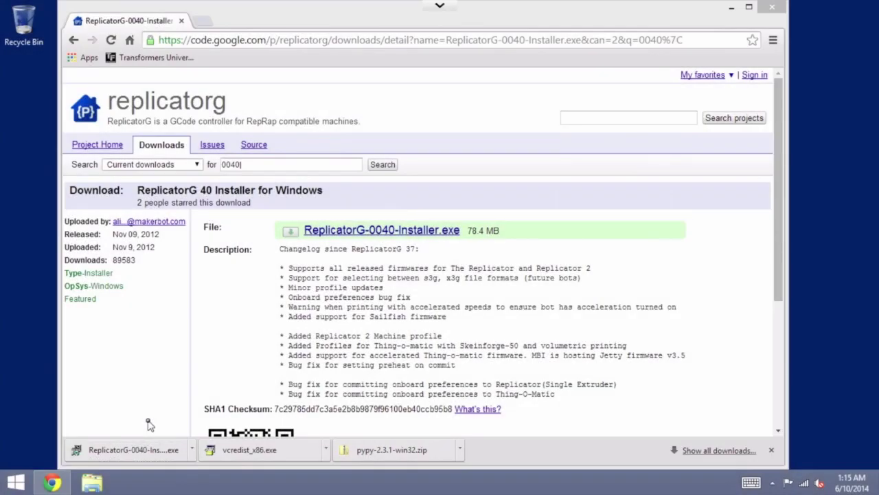
{"action": "left_click", "coordinate": [280, 455]}
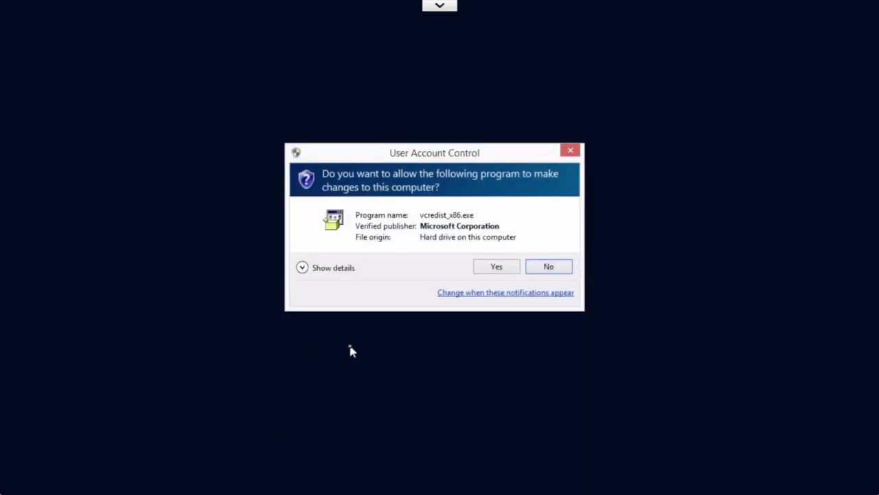
{"action": "left_click", "coordinate": [500, 268]}
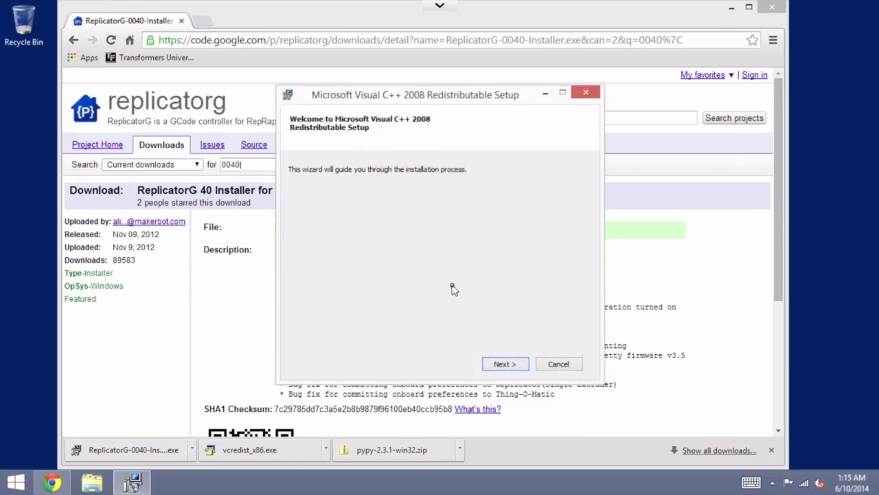
{"action": "left_click", "coordinate": [507, 365]}
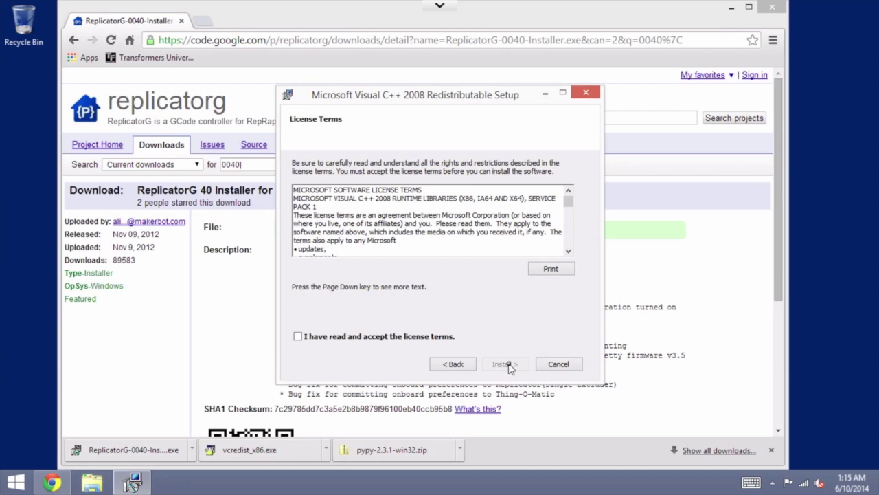
{"action": "left_click", "coordinate": [372, 338]}
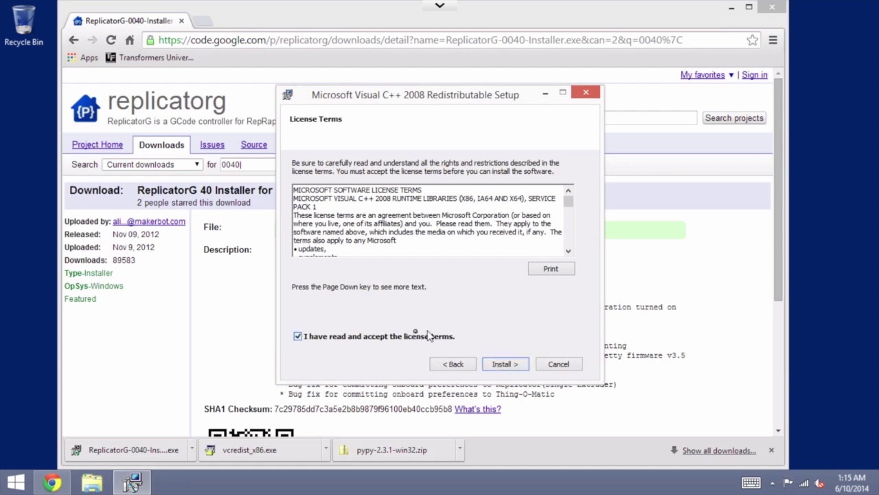
{"action": "left_click", "coordinate": [519, 366]}
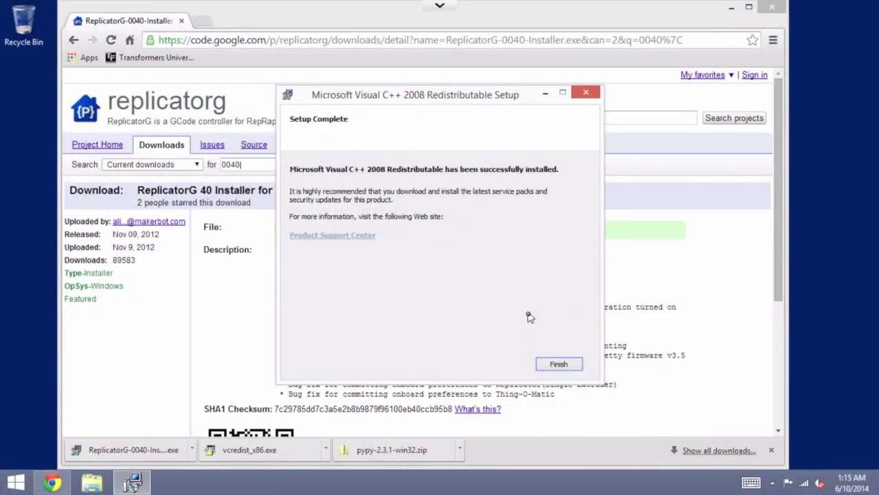
{"action": "left_click", "coordinate": [558, 365]}
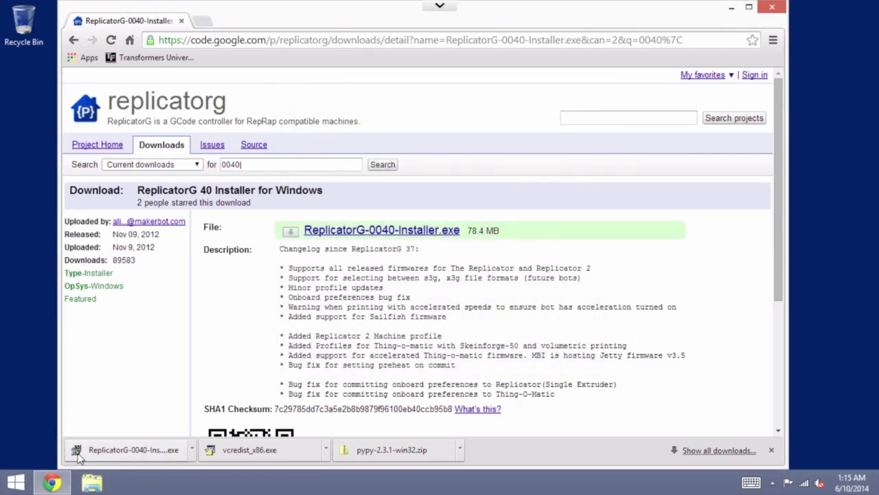
Run ReplicatorG-0040-Installer from the Downloads folder and start installing to the default destination folder without downloading Python
{"action": "left_click", "coordinate": [92, 482]}
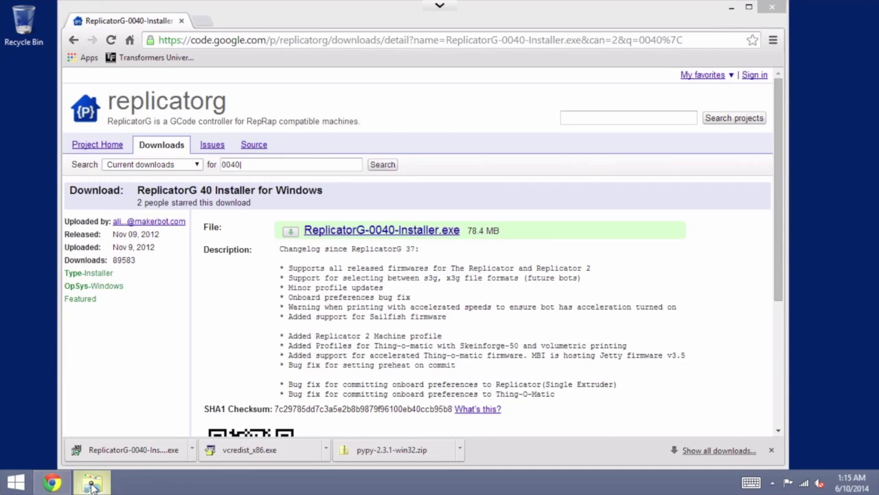
{"action": "double_click", "coordinate": [290, 171]}
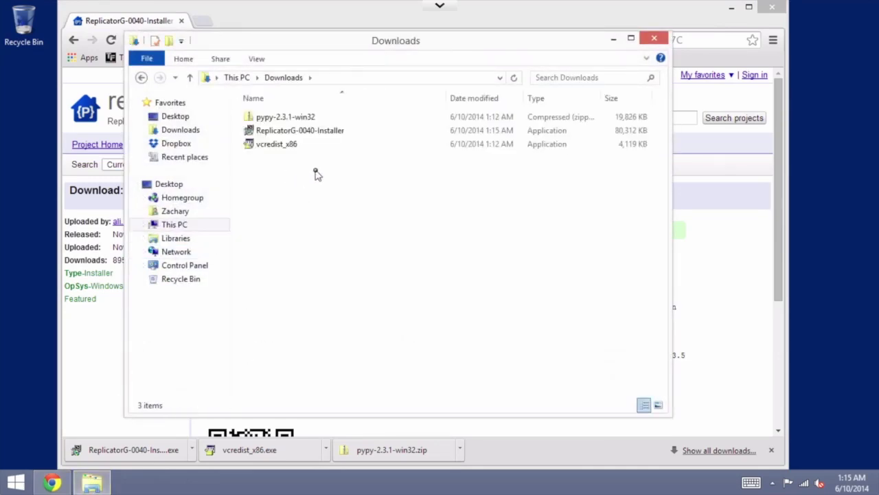
{"action": "left_click", "coordinate": [307, 135]}
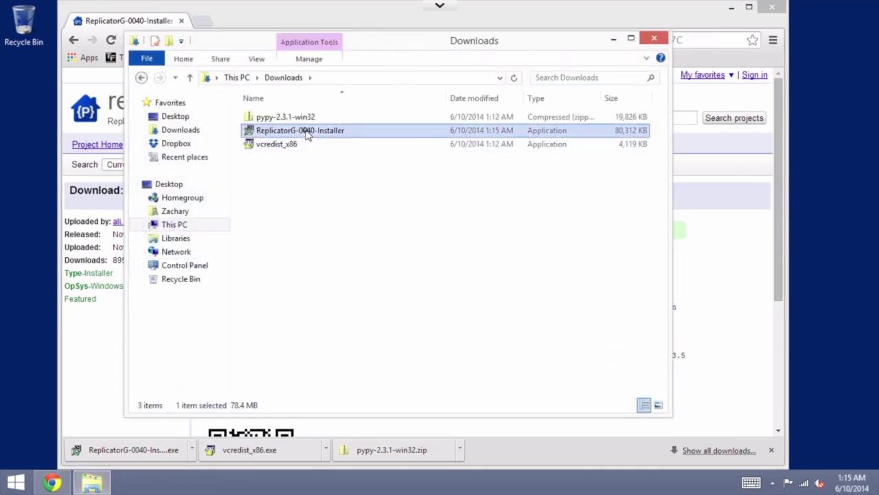
{"action": "double_click", "coordinate": [307, 133]}
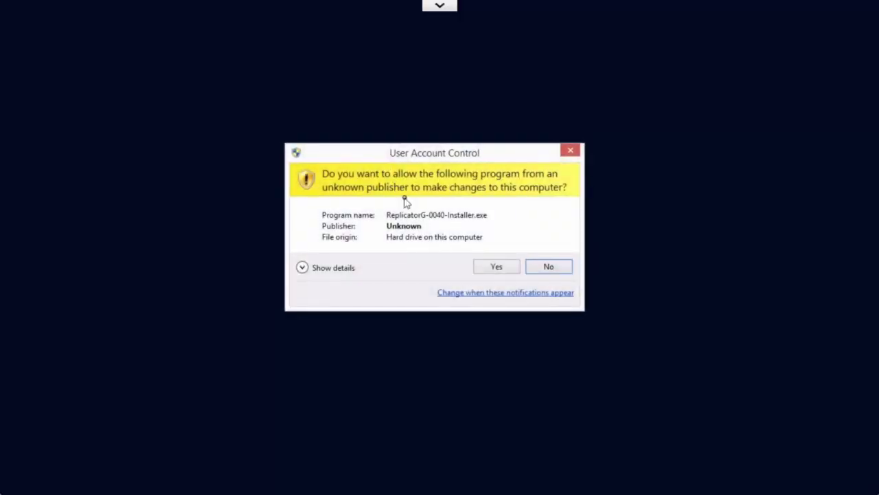
{"action": "left_click", "coordinate": [495, 267]}
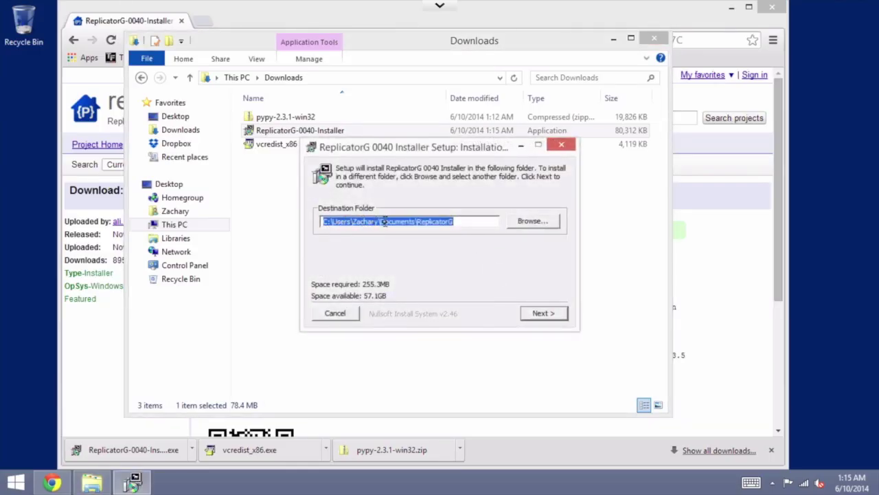
{"action": "left_click", "coordinate": [543, 314]}
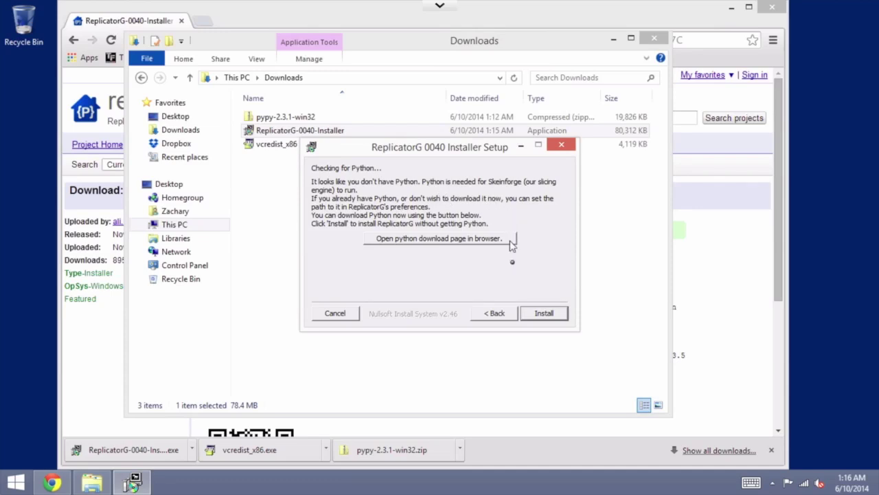
{"action": "left_click", "coordinate": [544, 313]}
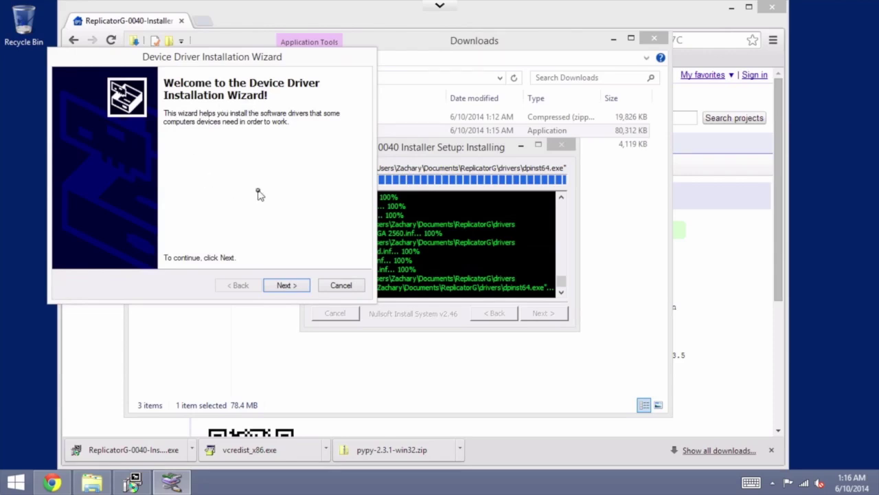
Install the device drivers with the Device Driver Installation Wizard, choosing to install each unverified driver anyway
{"action": "left_click", "coordinate": [286, 285]}
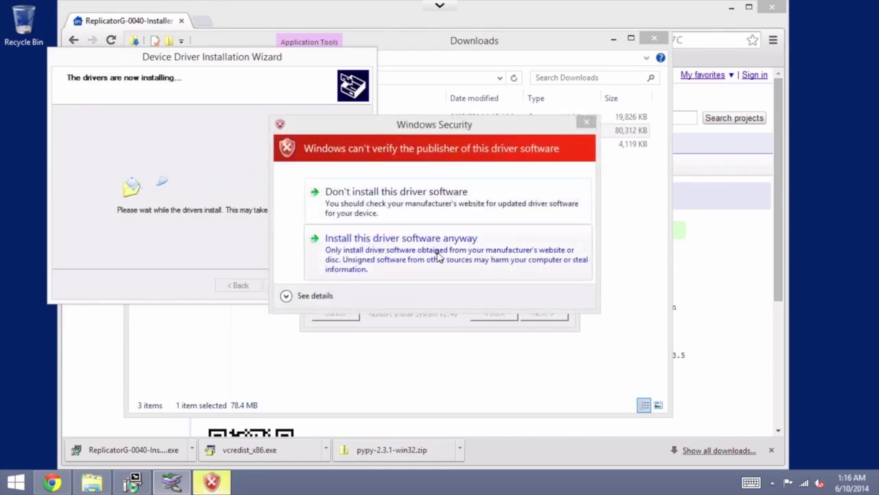
{"action": "left_click", "coordinate": [438, 255]}
{"action": "left_click", "coordinate": [391, 261]}
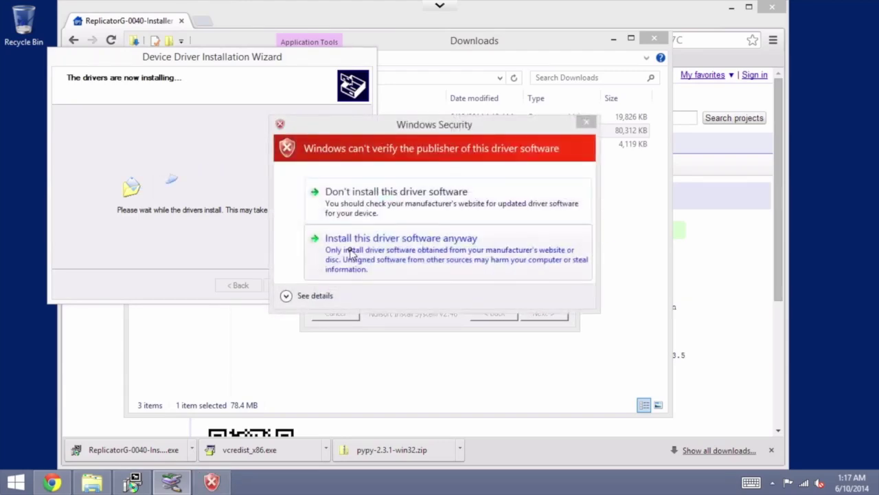
{"action": "left_click", "coordinate": [426, 259]}
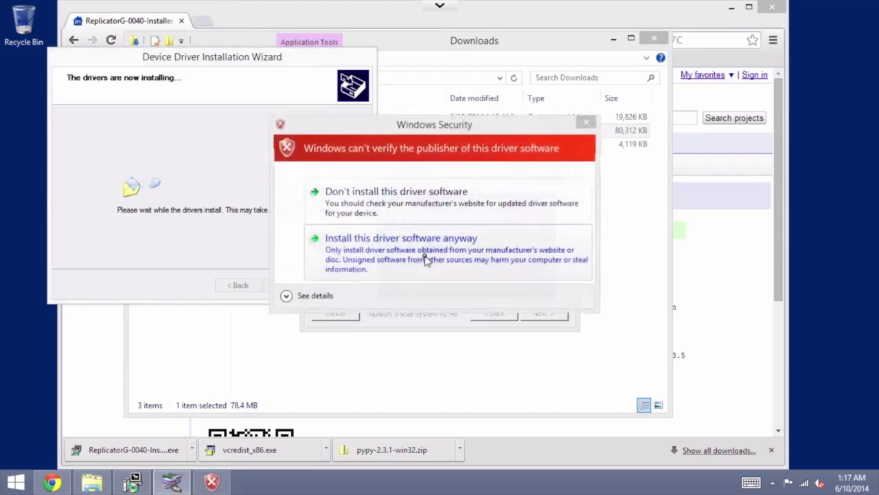
{"action": "left_click", "coordinate": [426, 260]}
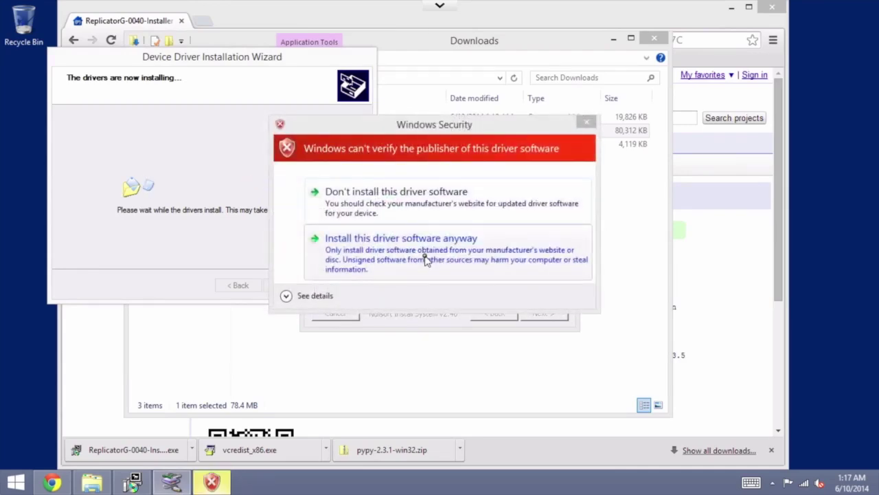
{"action": "left_click", "coordinate": [425, 260]}
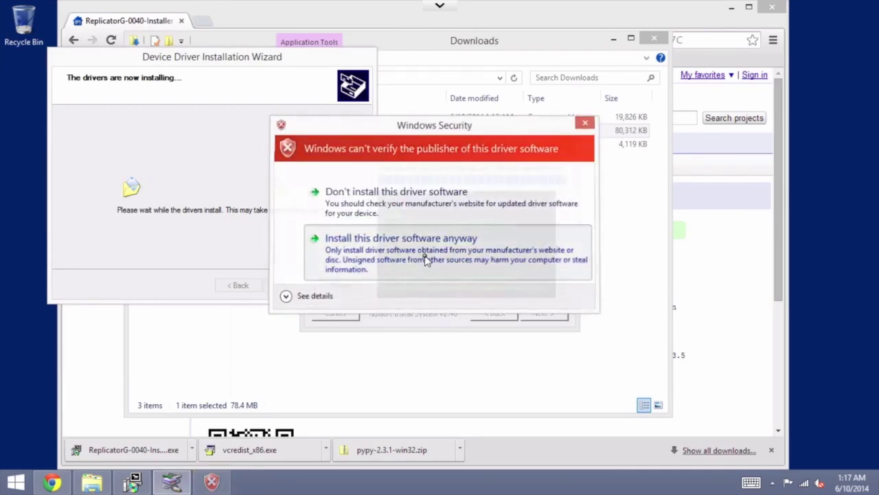
{"action": "left_click", "coordinate": [424, 253]}
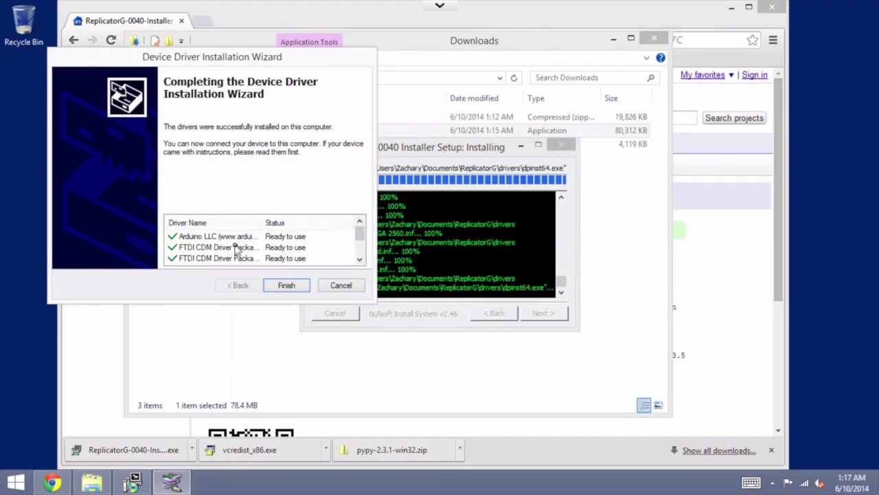
Review the installed driver list, finish the driver wizard, and complete the ReplicatorG 0040 setup
{"action": "mouse_move", "coordinate": [360, 236]}
{"action": "left_mouse_down"}
{"action": "mouse_move", "coordinate": [362, 260]}
{"action": "mouse_move", "coordinate": [357, 226]}
{"action": "left_mouse_up"}
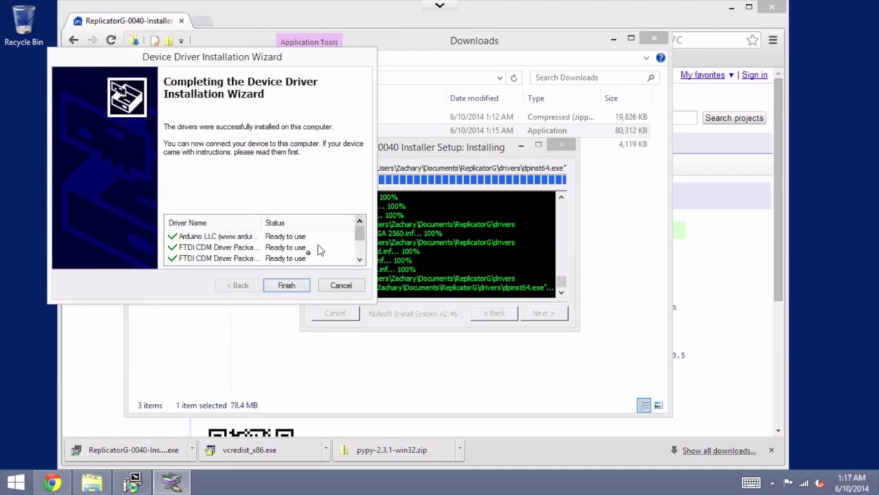
{"action": "left_click", "coordinate": [287, 286]}
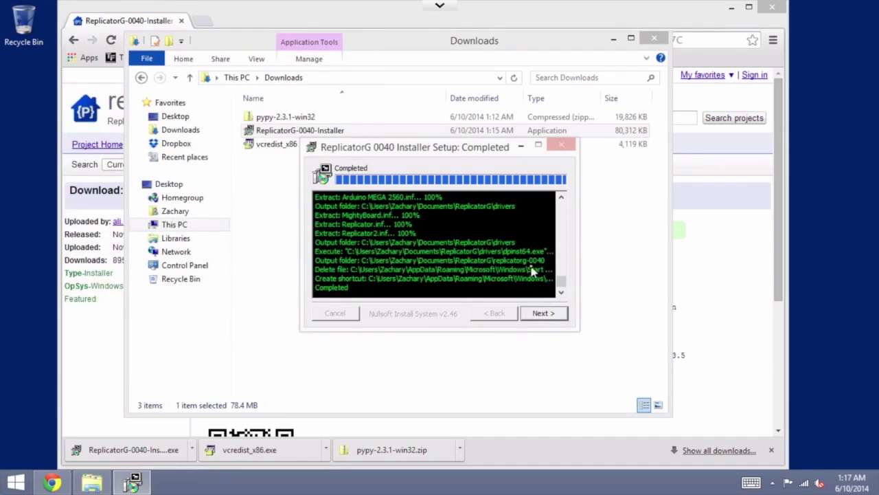
{"action": "left_click", "coordinate": [543, 316]}
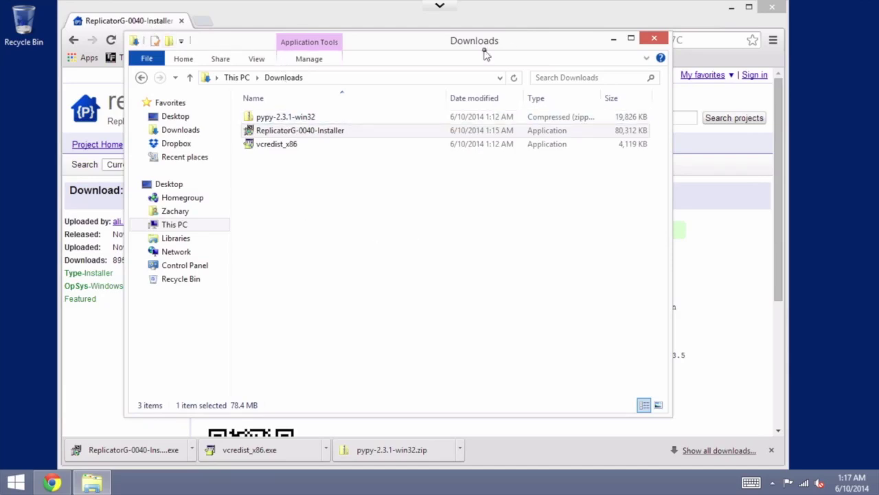
Close the Downloads window, minimize the browser, and launch ReplicatorG from the list of installed apps
{"action": "left_click", "coordinate": [654, 39]}
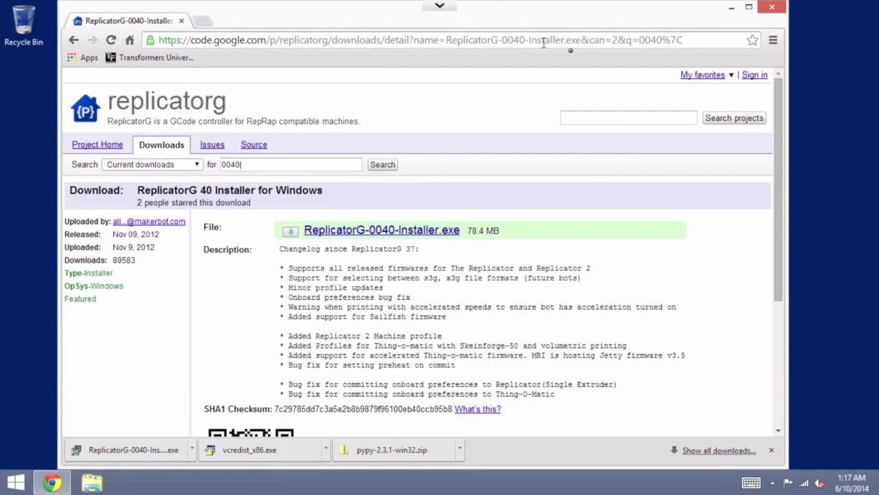
{"action": "left_click", "coordinate": [731, 9]}
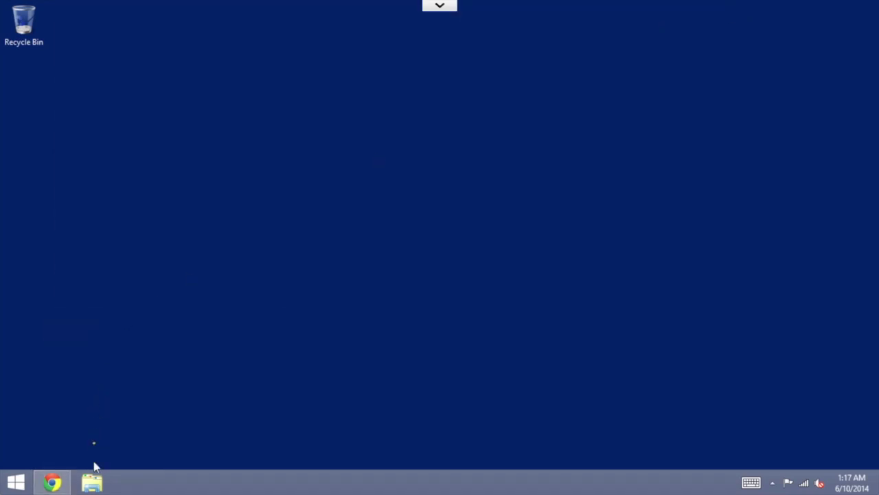
{"action": "left_click", "coordinate": [20, 485]}
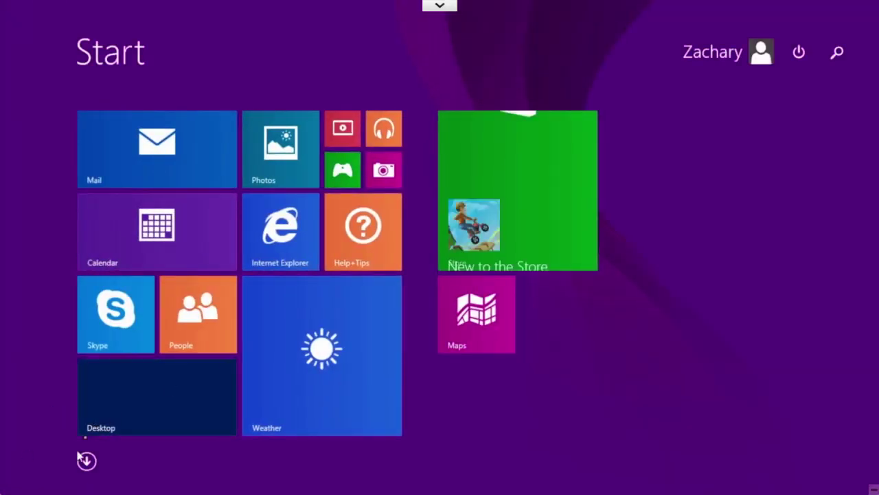
{"action": "left_click", "coordinate": [86, 460]}
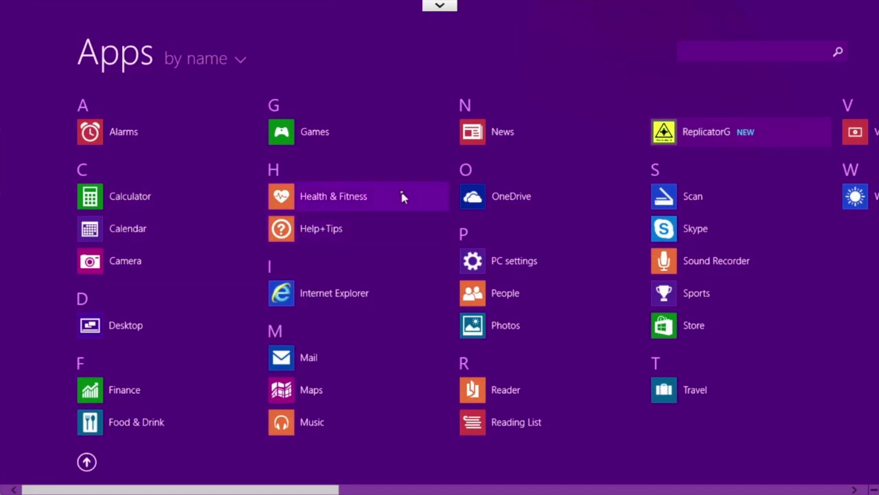
{"action": "left_click", "coordinate": [698, 137]}
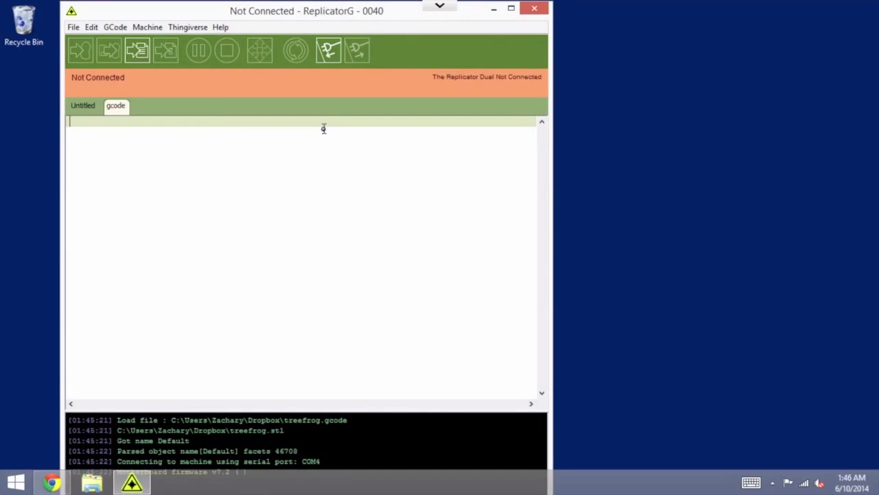
Set the Python interpreter in ReplicatorG's advanced preferences to pypy.exe in C:\PyPy, then close the preferences
{"action": "left_click", "coordinate": [73, 28]}
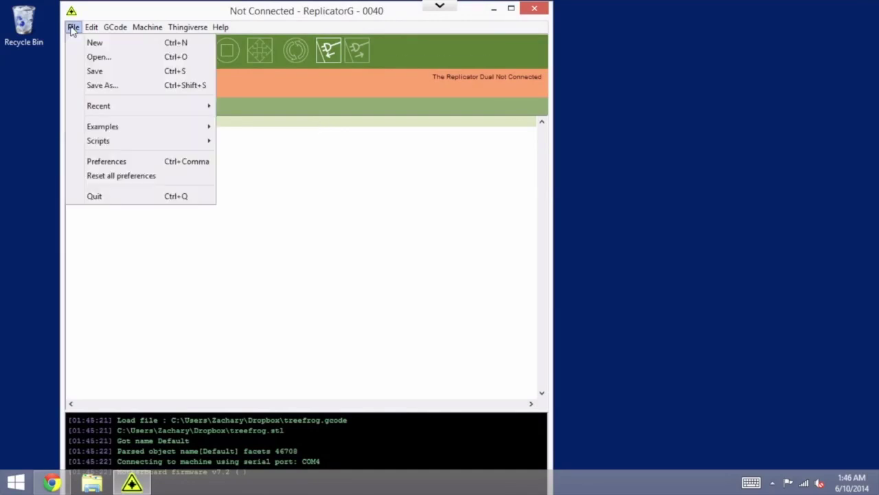
{"action": "left_click", "coordinate": [128, 165]}
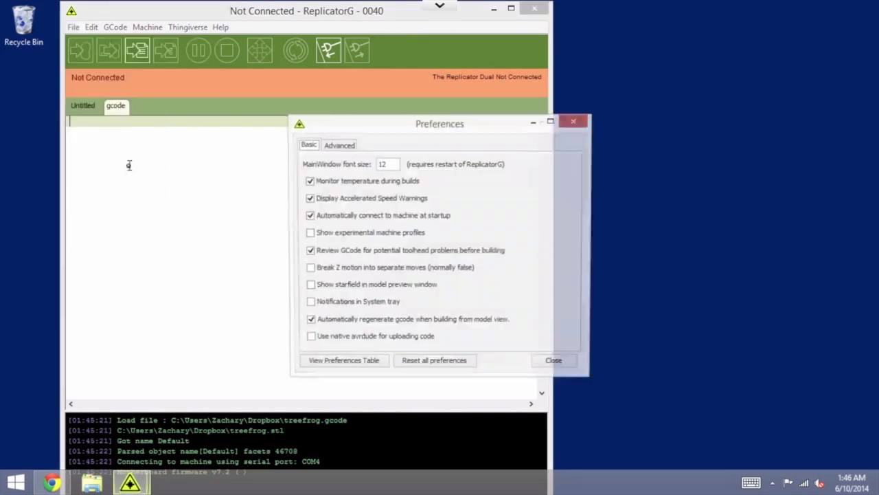
{"action": "left_click", "coordinate": [343, 146]}
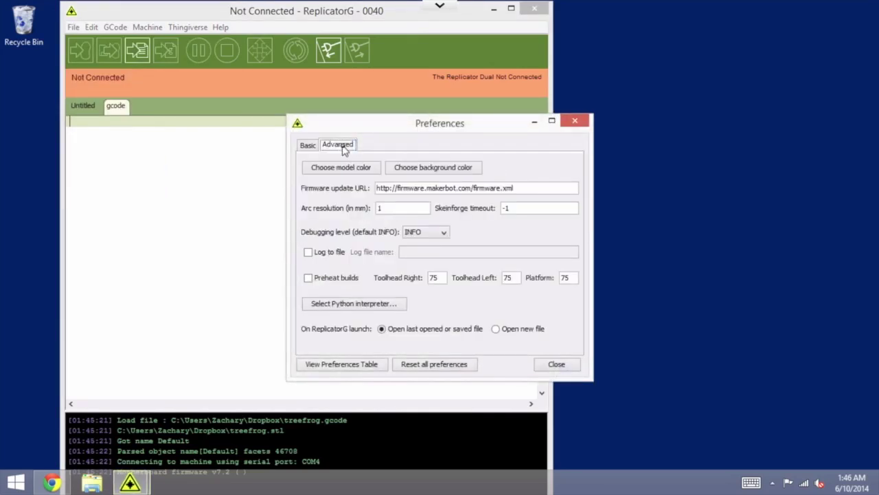
{"action": "left_click", "coordinate": [394, 306]}
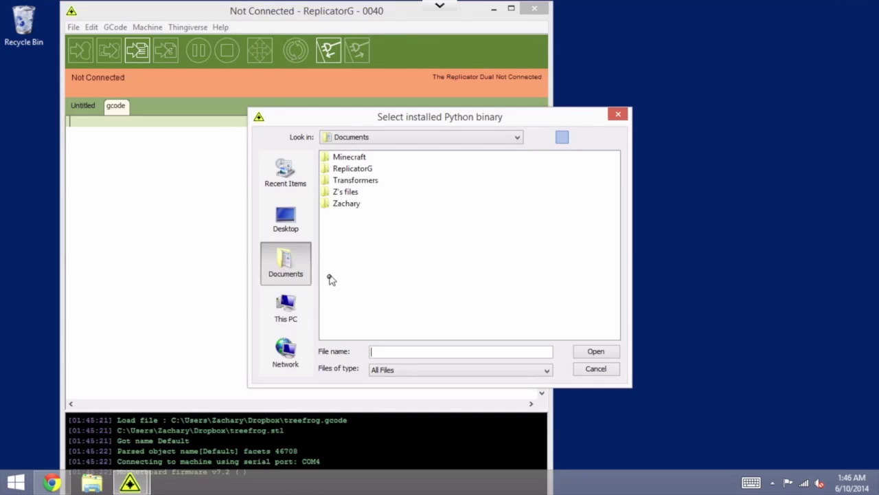
{"action": "left_click", "coordinate": [287, 310]}
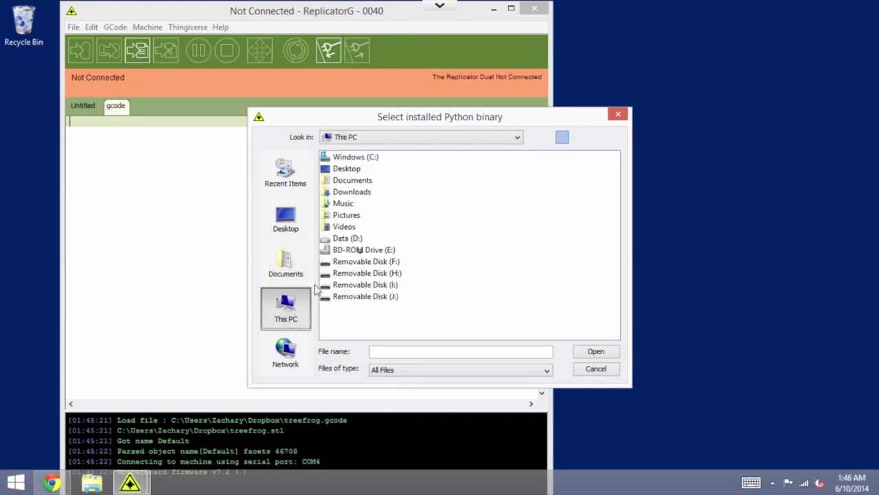
{"action": "double_click", "coordinate": [356, 158]}
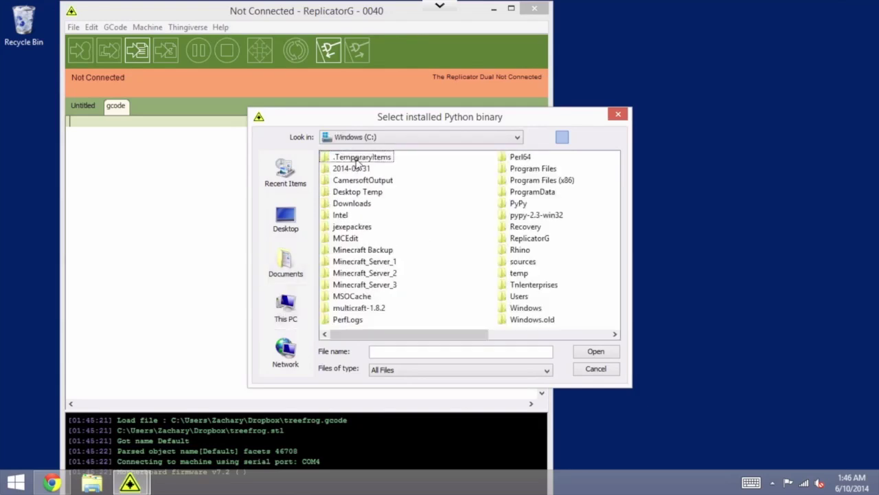
{"action": "left_click", "coordinate": [518, 204]}
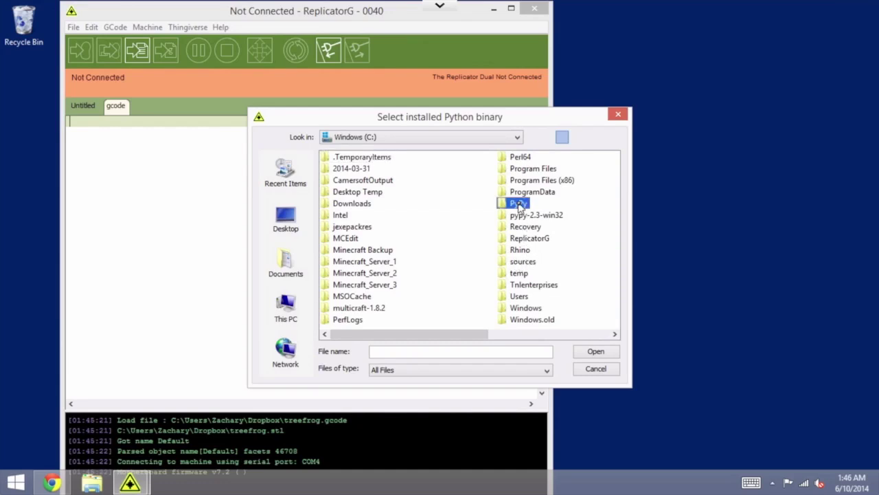
{"action": "double_click", "coordinate": [518, 204]}
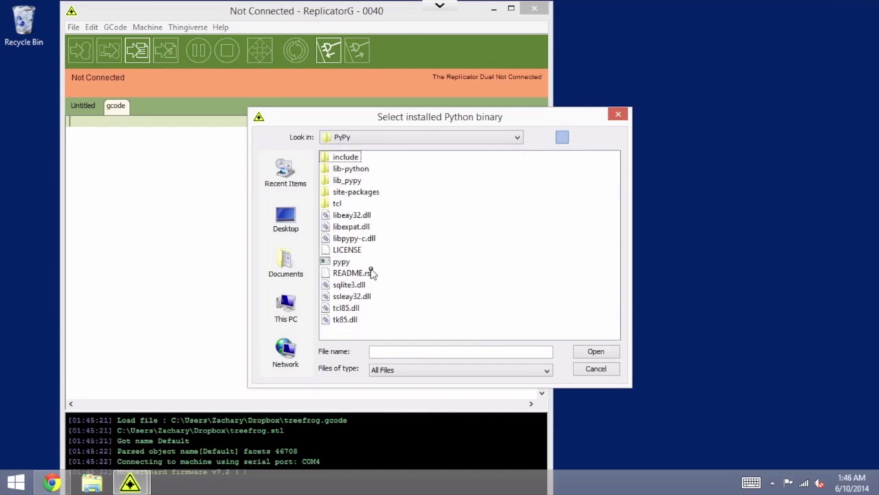
{"action": "left_click", "coordinate": [341, 263]}
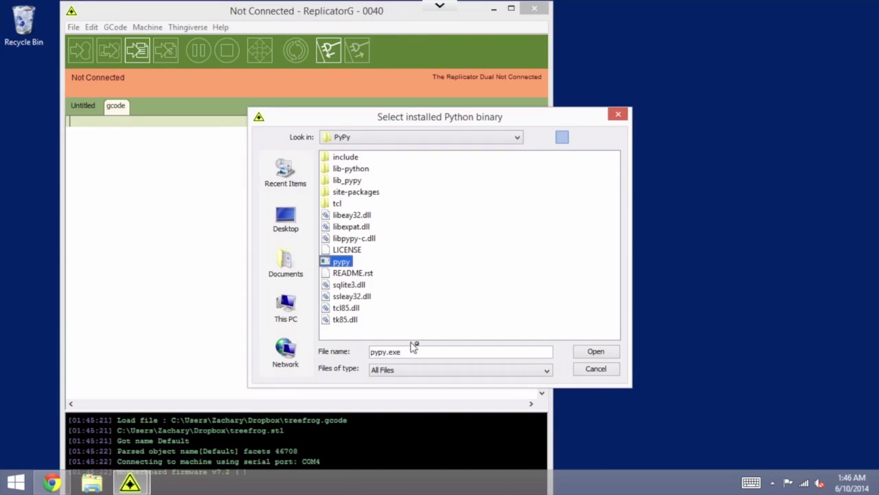
{"action": "left_click", "coordinate": [596, 351]}
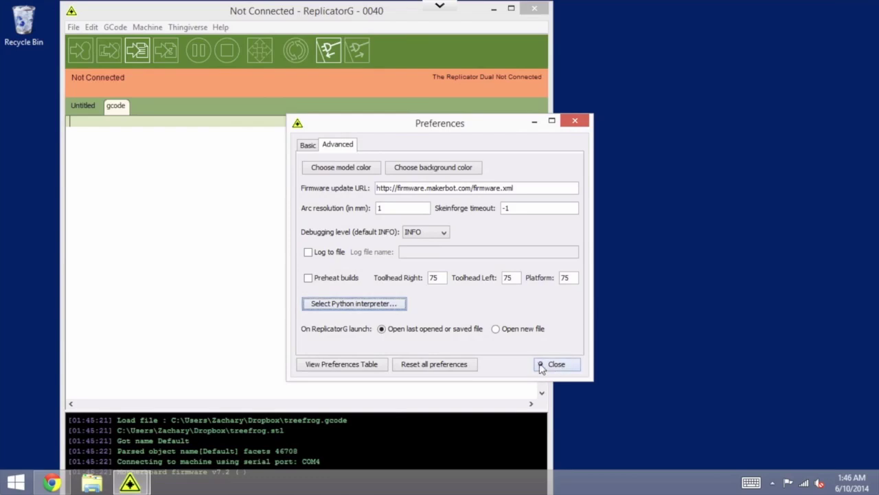
{"action": "left_click", "coordinate": [555, 364]}
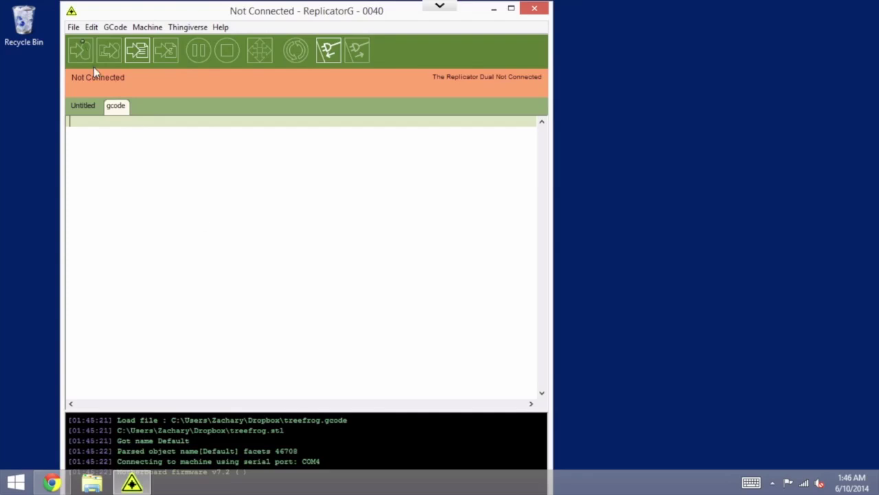
Open the model file bird_in_cage.stl from the Dropbox folder
{"action": "left_click", "coordinate": [73, 28]}
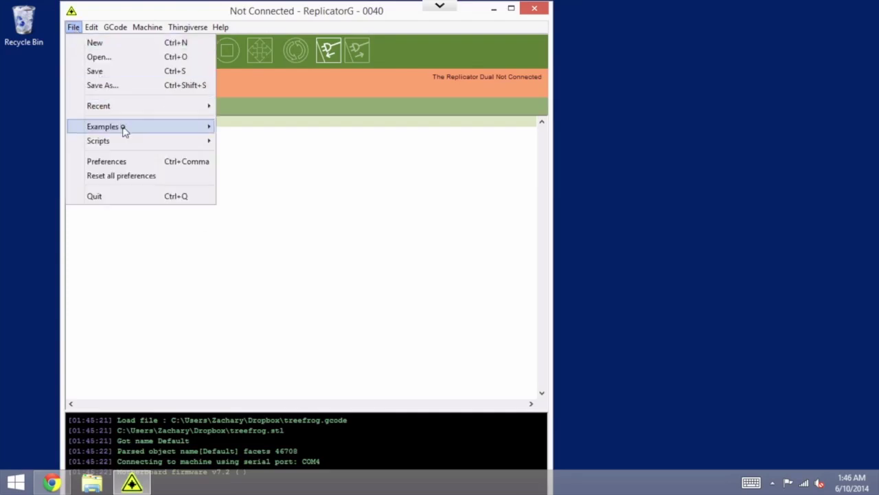
{"action": "mouse_move", "coordinate": [125, 131]}
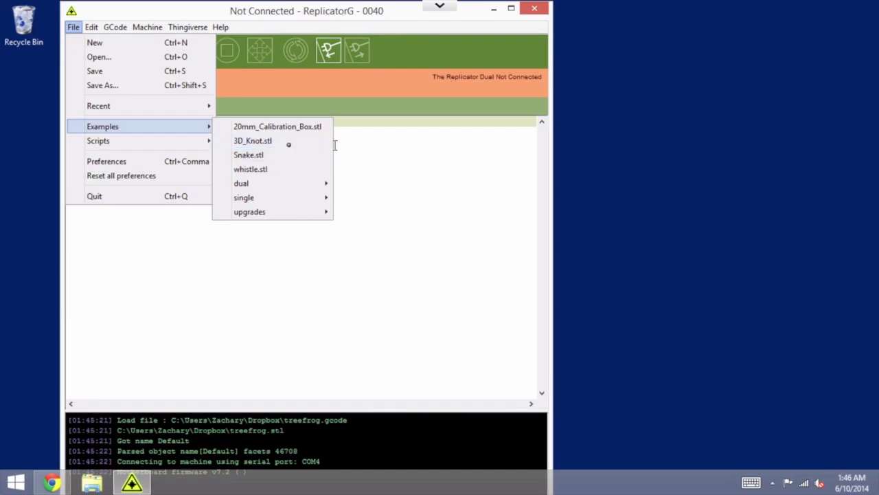
{"action": "left_click", "coordinate": [122, 61]}
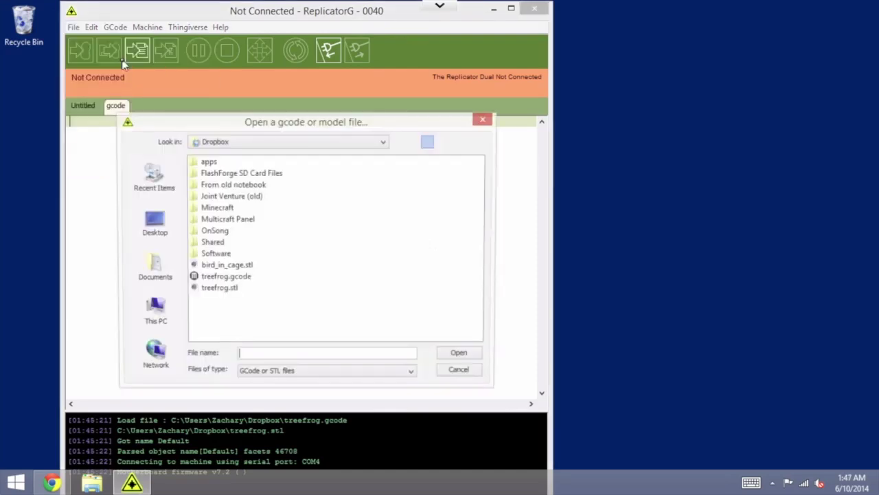
{"action": "left_click", "coordinate": [242, 268]}
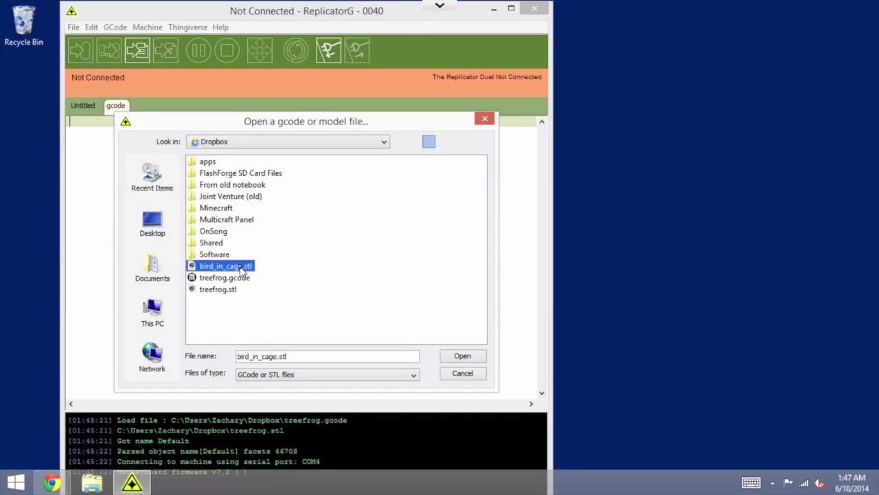
{"action": "left_click", "coordinate": [463, 357]}
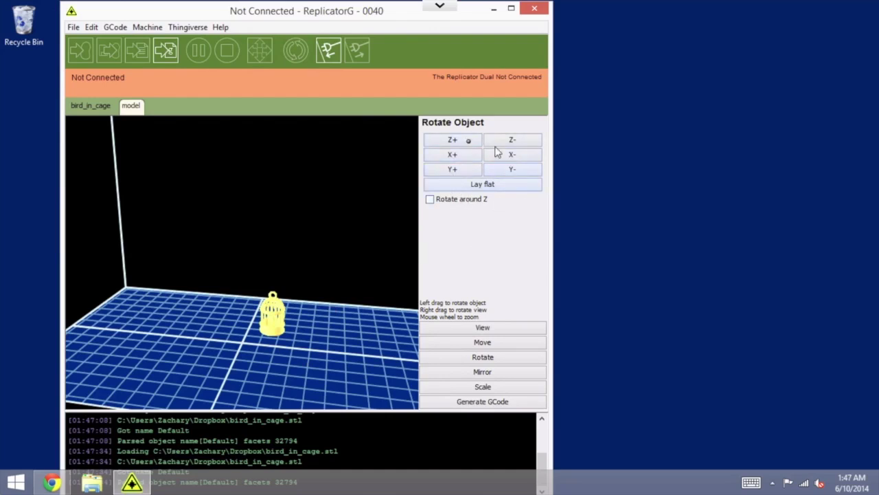
Center the birdcage model on the build area and put it on the platform
{"action": "left_click", "coordinate": [483, 342]}
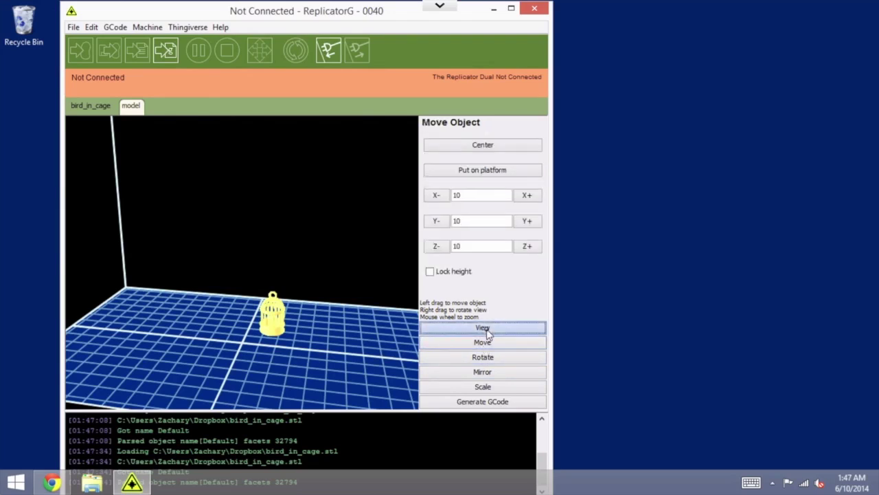
{"action": "left_click", "coordinate": [485, 329]}
{"action": "left_click", "coordinate": [486, 342]}
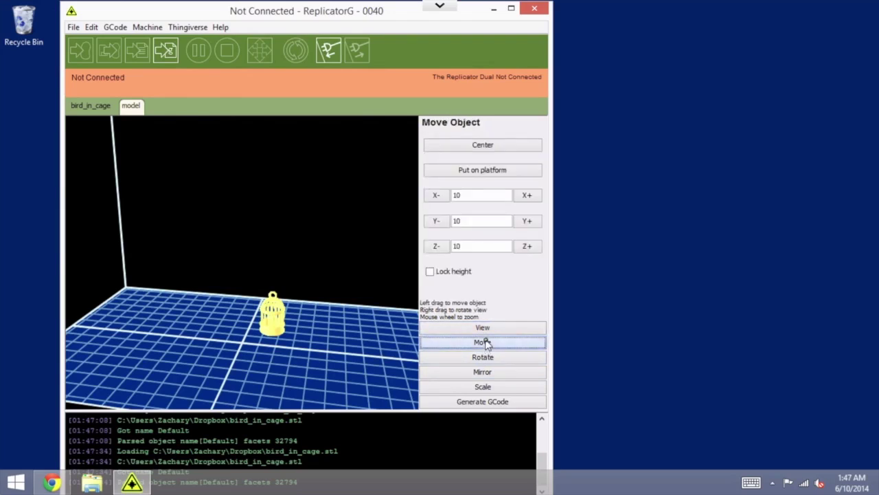
{"action": "left_click", "coordinate": [483, 145]}
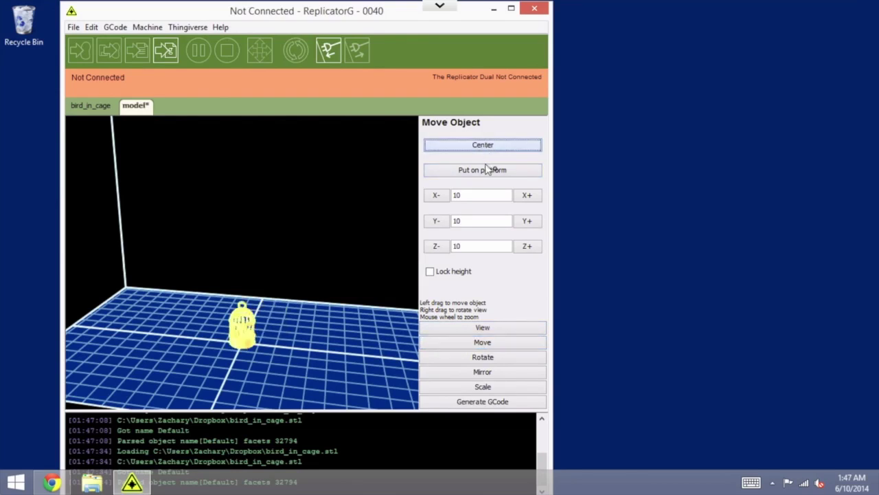
{"action": "left_click", "coordinate": [522, 174]}
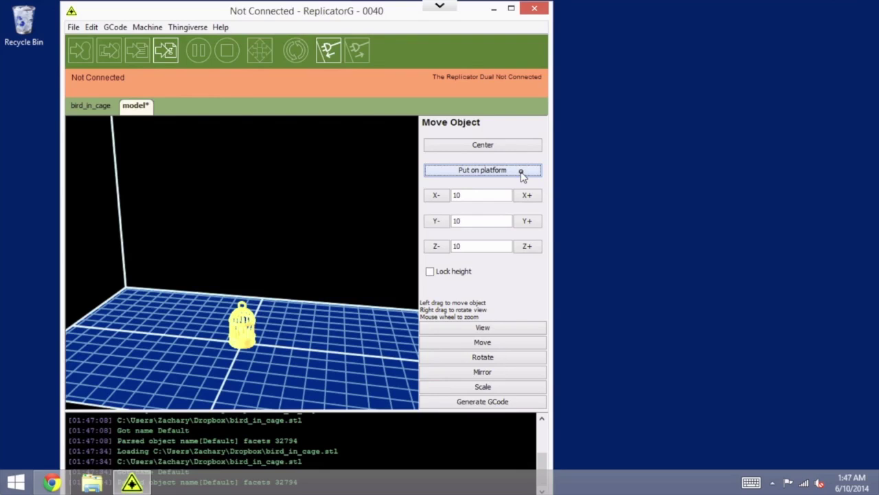
Look over the scale and mirror options, then start G-code generation and save the changed model
{"action": "left_click", "coordinate": [491, 387]}
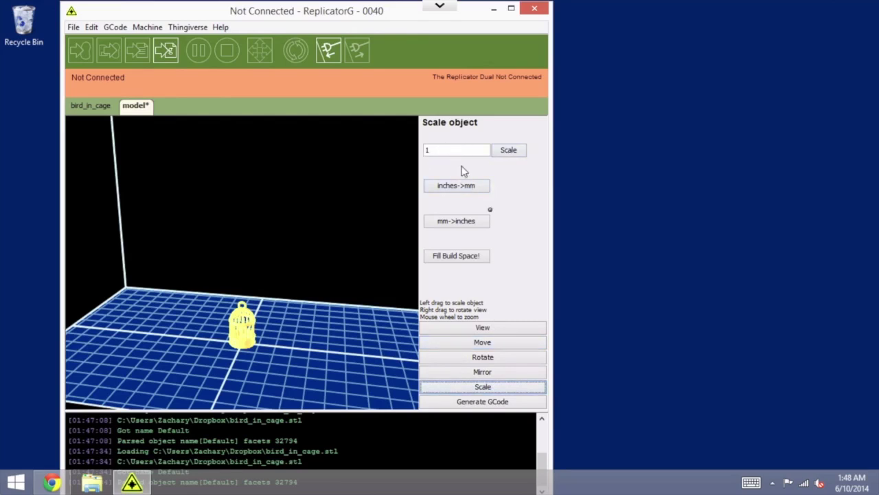
{"action": "left_click", "coordinate": [500, 372]}
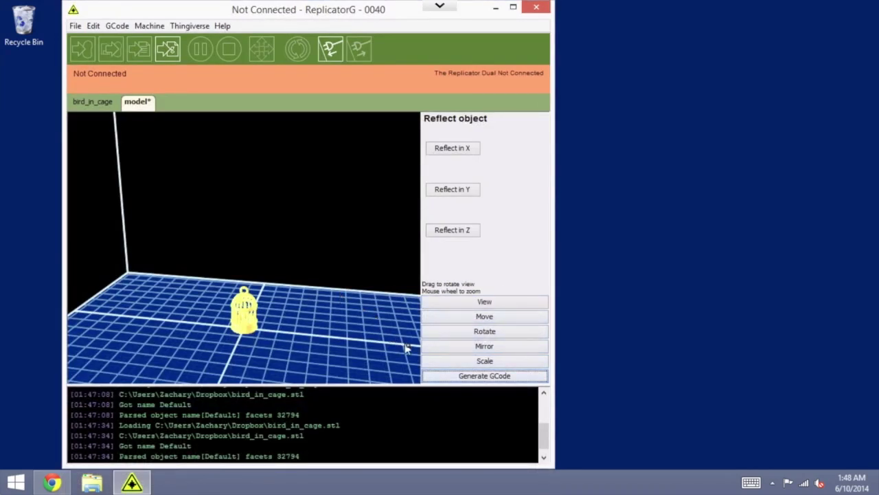
{"action": "left_click", "coordinate": [443, 378]}
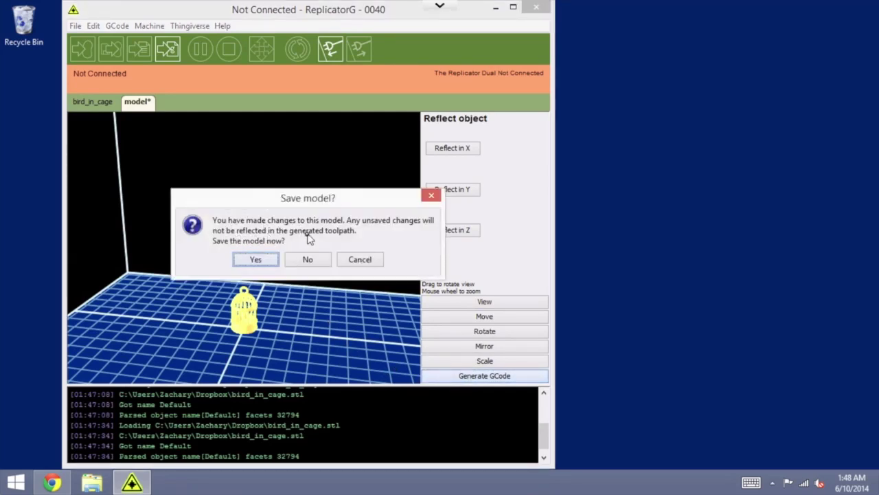
{"action": "left_click", "coordinate": [266, 265]}
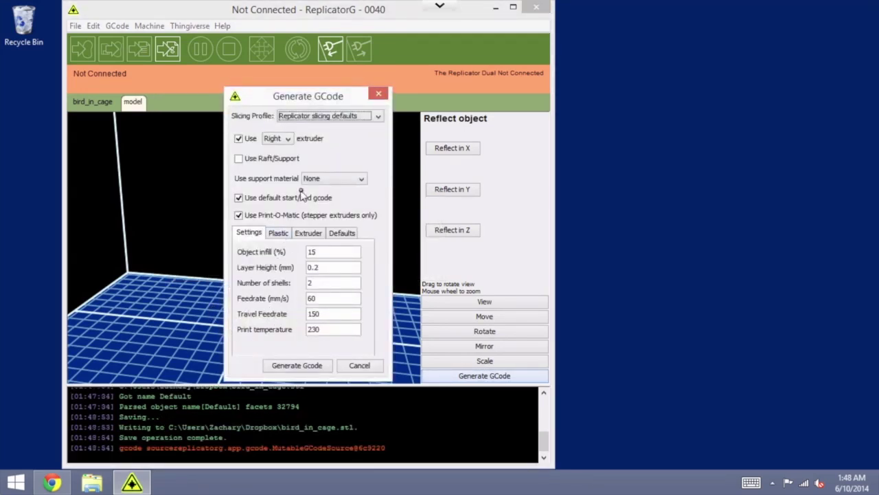
Choose the Replicator slicing defaults profile and check the support material choices, leaving support set to None
{"action": "left_click", "coordinate": [356, 115]}
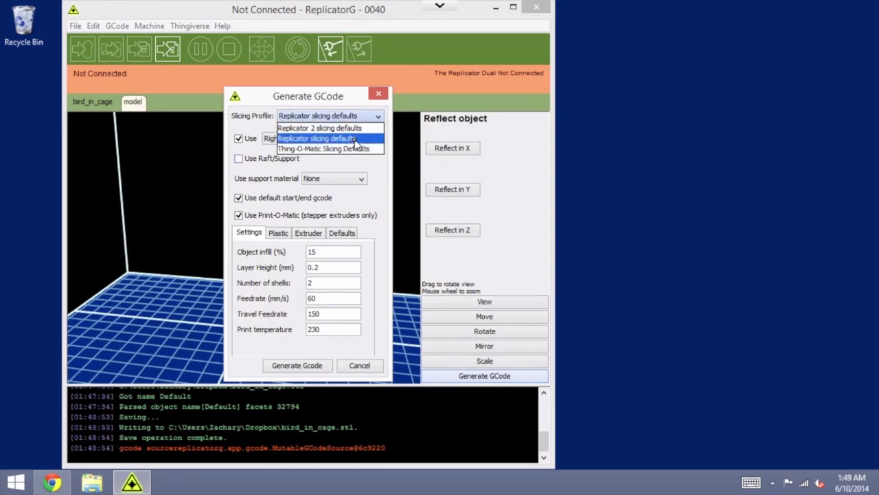
{"action": "left_click", "coordinate": [354, 139]}
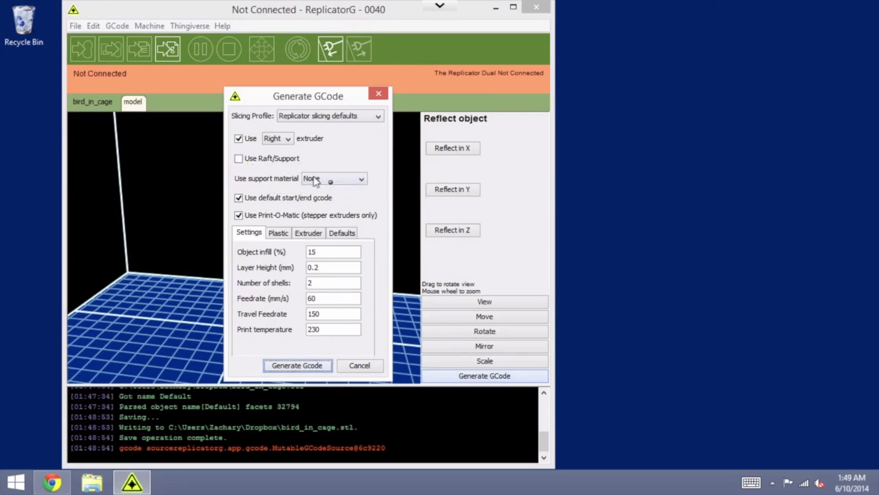
{"action": "left_click", "coordinate": [351, 180]}
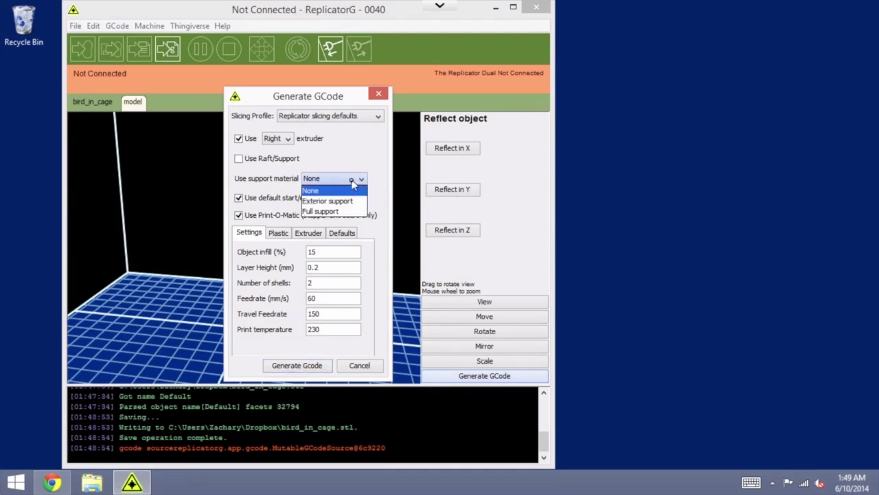
{"action": "left_click", "coordinate": [388, 180]}
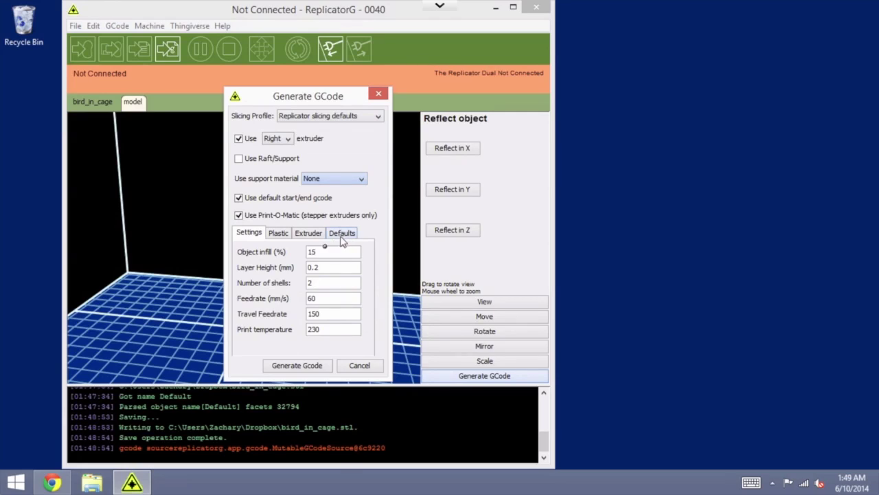
Review the infill, layer height, shells, feedrate, travel feedrate and print temperature settings for slicing
{"action": "left_click", "coordinate": [326, 251]}
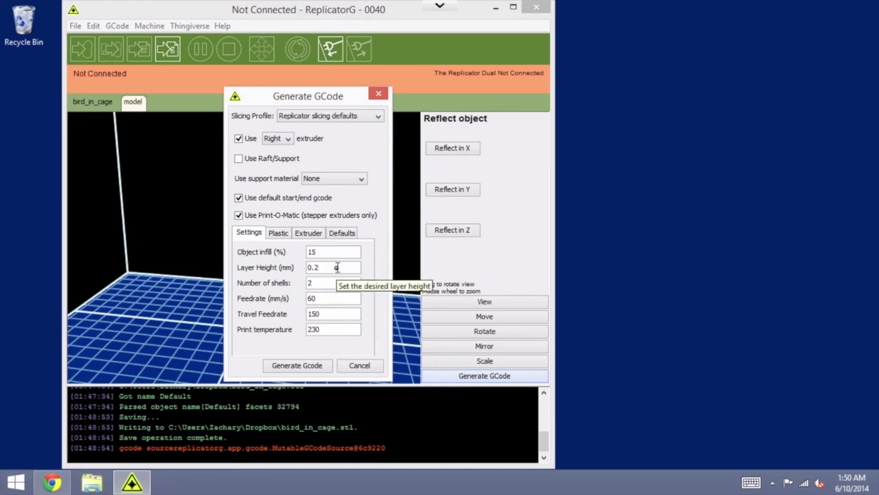
{"action": "left_click", "coordinate": [323, 286]}
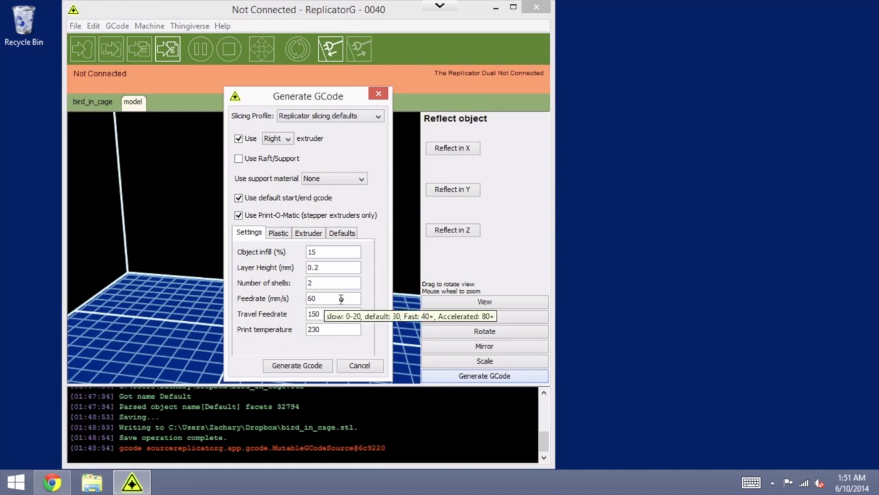
{"action": "key", "text": "Tab"}
{"action": "left_click", "coordinate": [334, 297]}
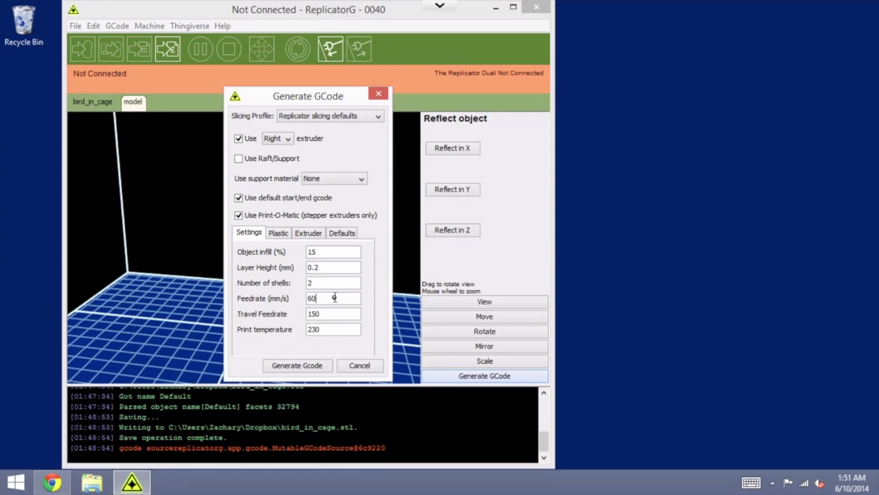
{"action": "key", "text": "Tab"}
{"action": "left_click", "coordinate": [330, 330]}
Check the filament diameter, the nozzle diameter and the Print-O-Matic defaults without changing them
{"action": "left_click", "coordinate": [278, 234]}
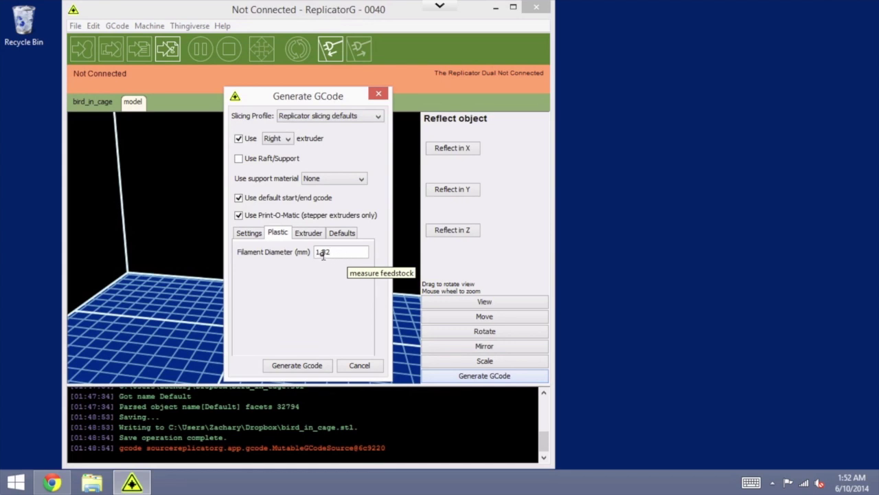
{"action": "left_click_drag", "start_coordinate": [320, 252], "coordinate": [360, 253]}
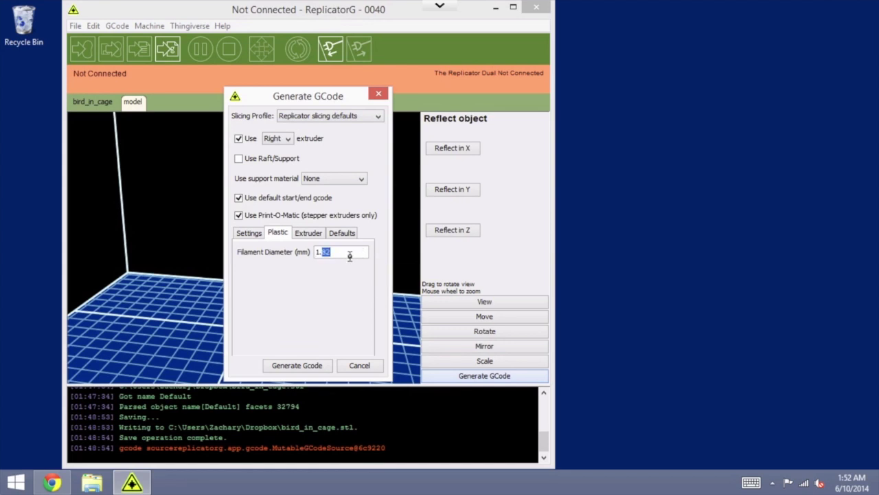
{"action": "left_click", "coordinate": [350, 255]}
{"action": "left_click", "coordinate": [312, 234]}
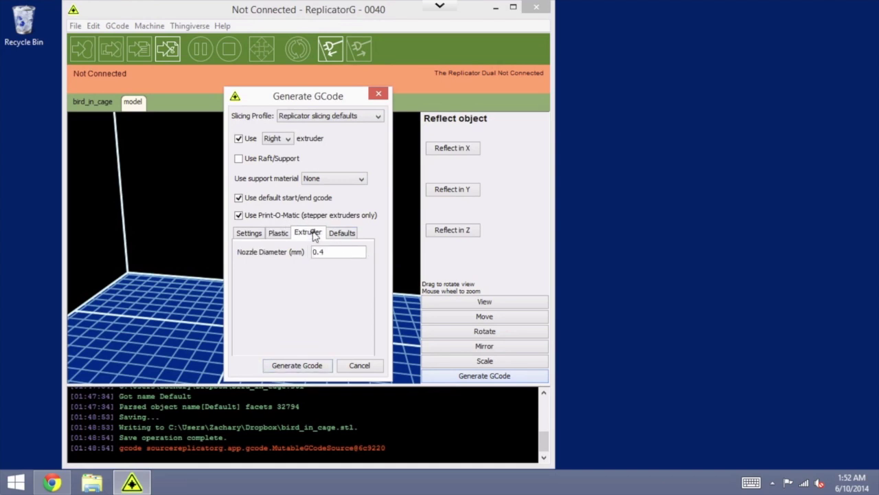
{"action": "left_click", "coordinate": [342, 232]}
{"action": "left_click", "coordinate": [317, 234]}
Generate the G-code, accept the acceleration warning, and look over the start section of the resulting code
{"action": "left_click", "coordinate": [327, 366]}
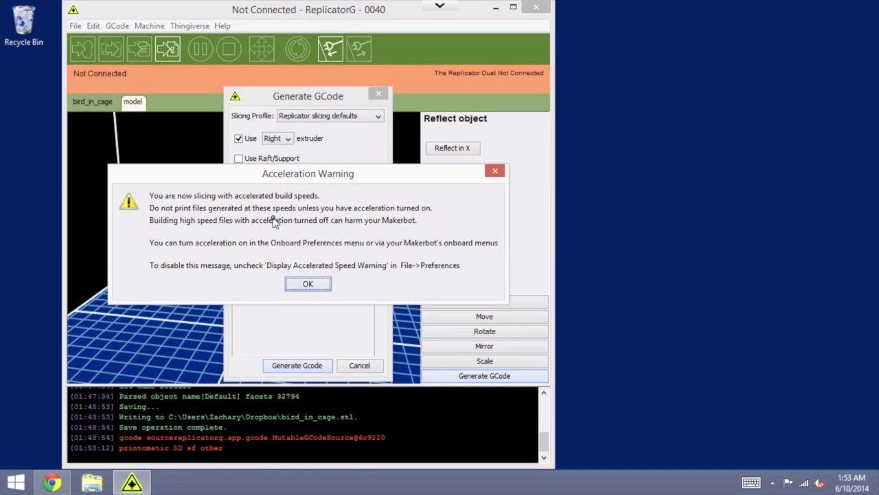
{"action": "left_click", "coordinate": [309, 284]}
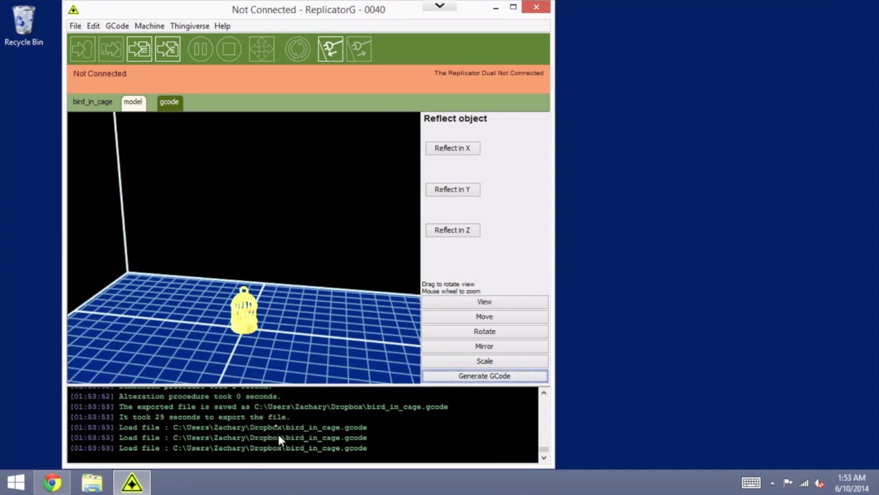
{"action": "left_click", "coordinate": [171, 107]}
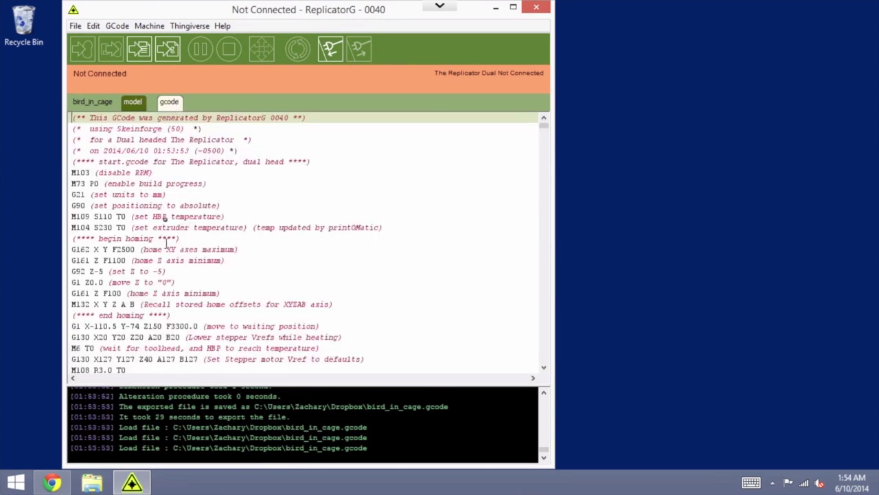
{"action": "scroll", "coordinate": [182, 313], "scroll_direction": "down", "scroll_amount": 9}
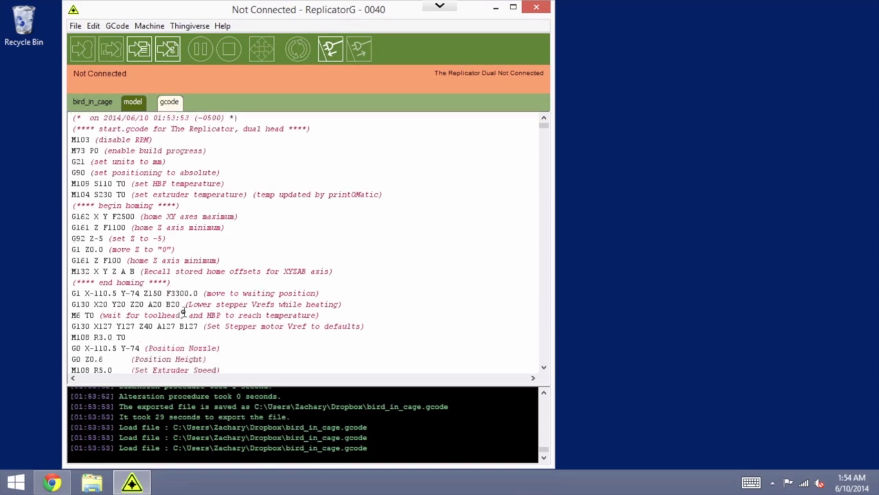
{"action": "scroll", "coordinate": [183, 313], "scroll_direction": "up", "scroll_amount": 9}
{"action": "scroll", "coordinate": [171, 165], "scroll_direction": "up", "scroll_amount": 1}
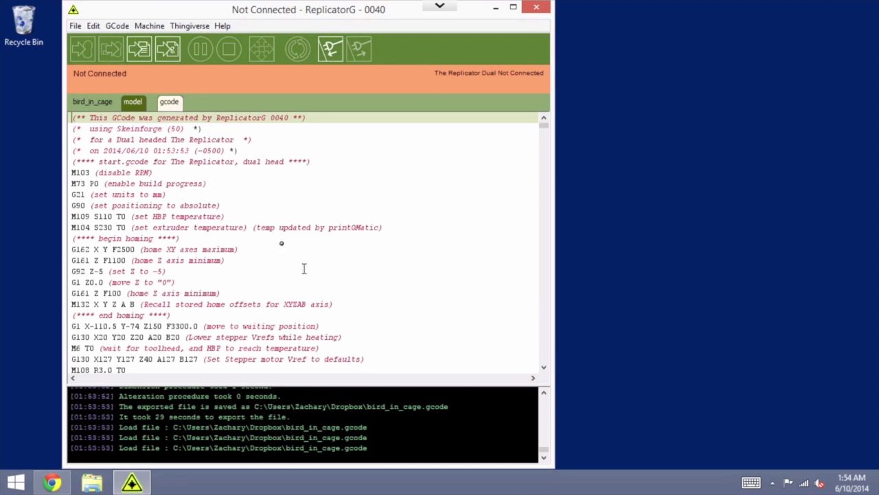
Build the G-code to a file for SD card, saving it on the Desktop as bird_in_cage in .x3g format
{"action": "left_click", "coordinate": [144, 55]}
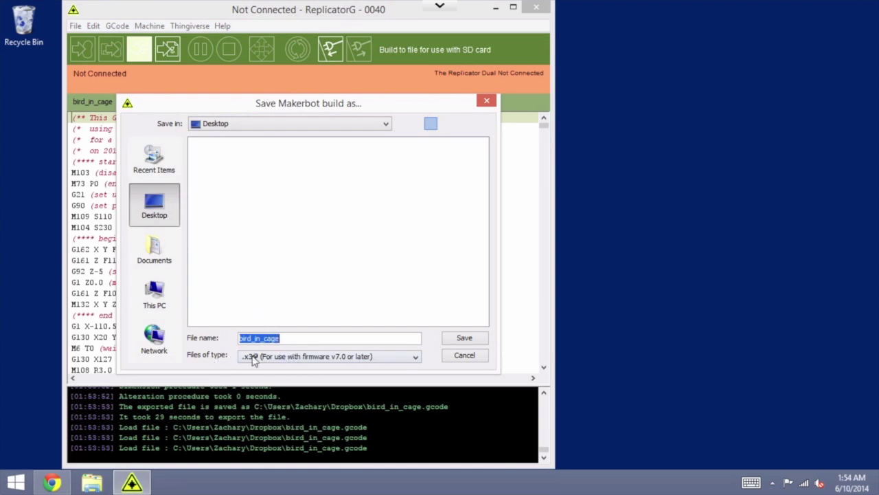
{"action": "left_click", "coordinate": [284, 358]}
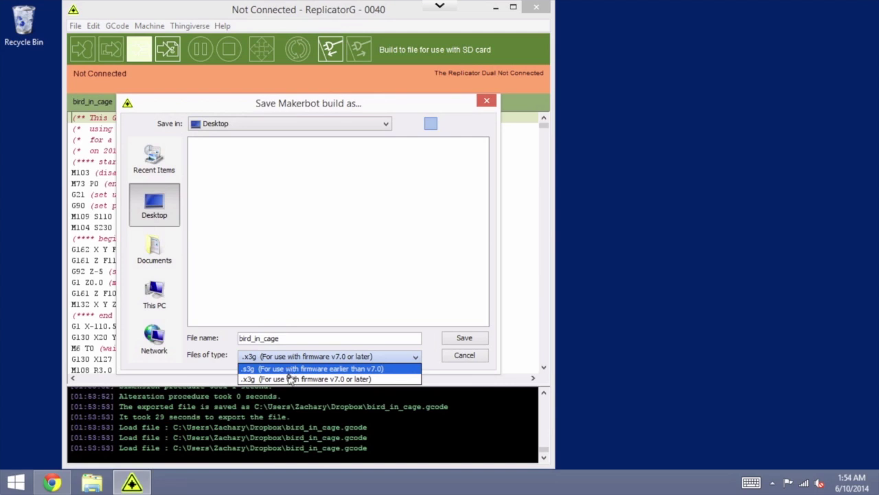
{"action": "left_click", "coordinate": [325, 382]}
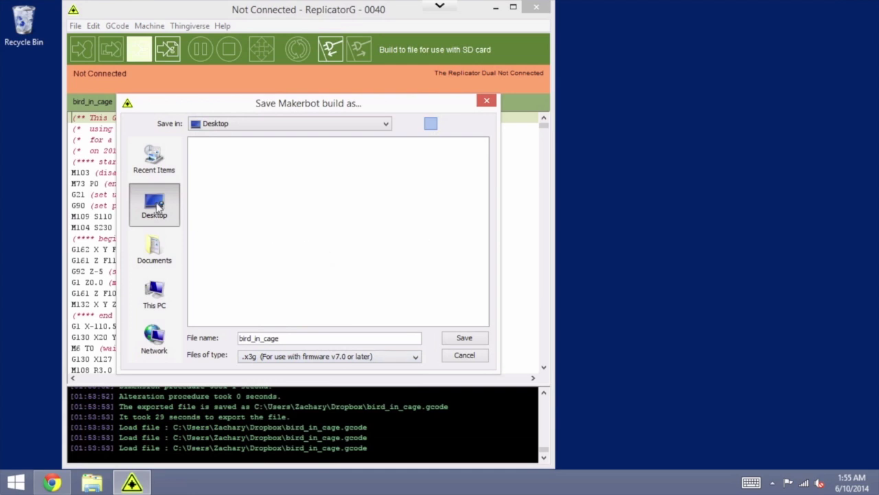
{"action": "left_click", "coordinate": [465, 338]}
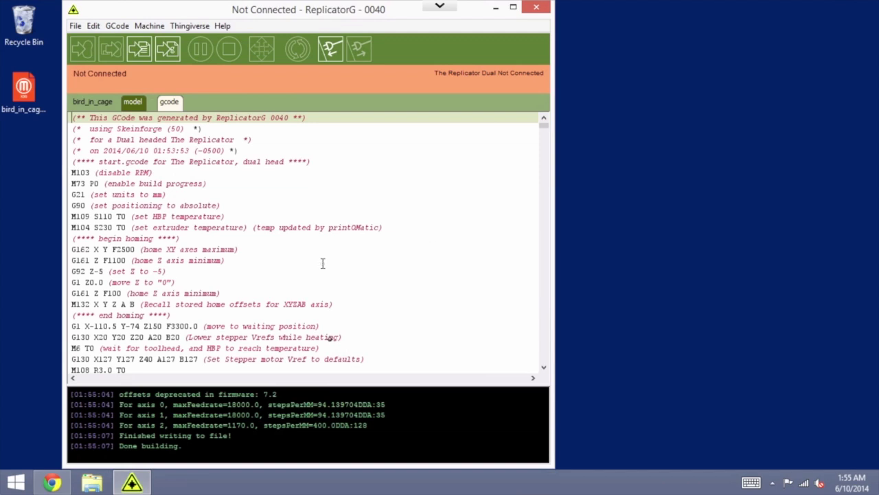
{"action": "left_click", "coordinate": [366, 336]}
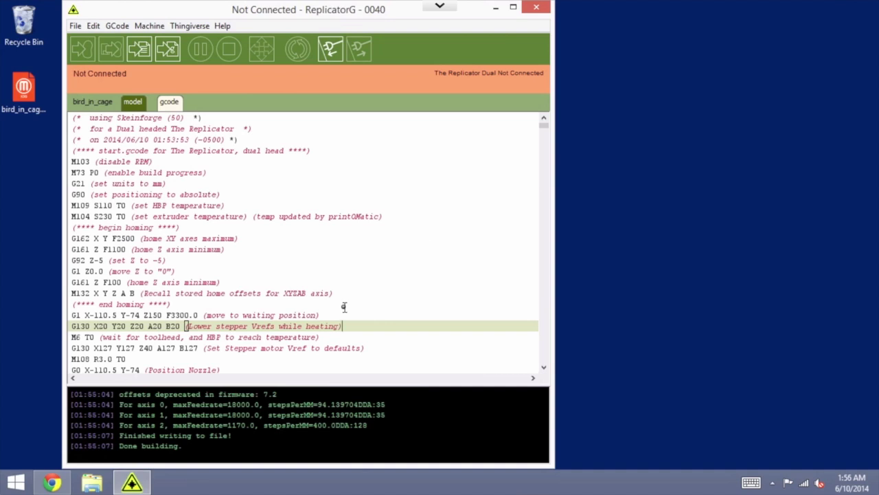
Close ReplicatorG and launch it again from the list of installed apps
{"action": "left_click", "coordinate": [543, 9]}
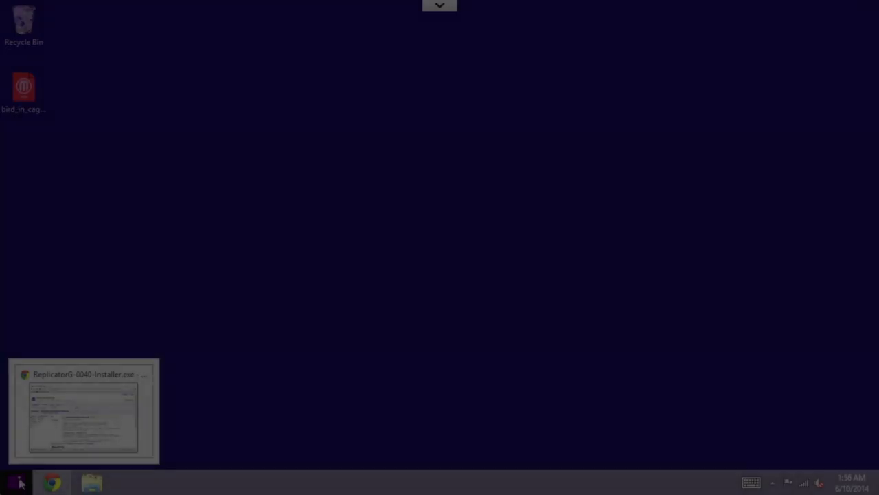
{"action": "key", "text": "super"}
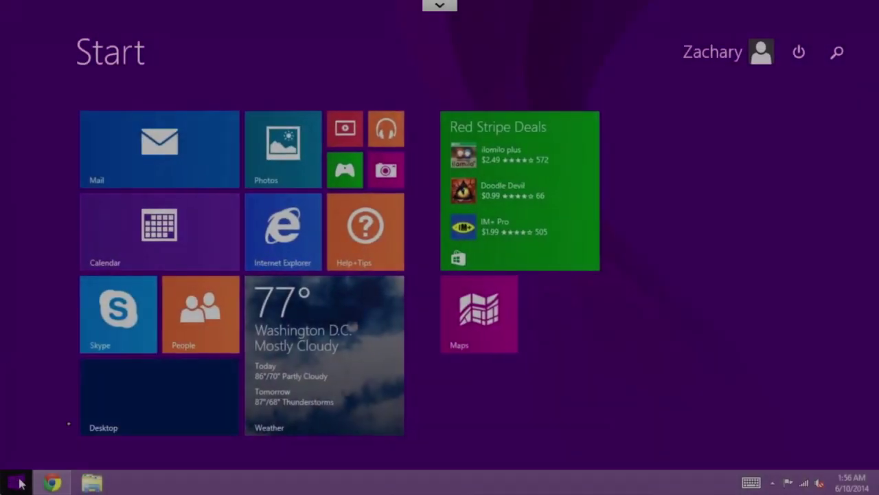
{"action": "left_click", "coordinate": [86, 461]}
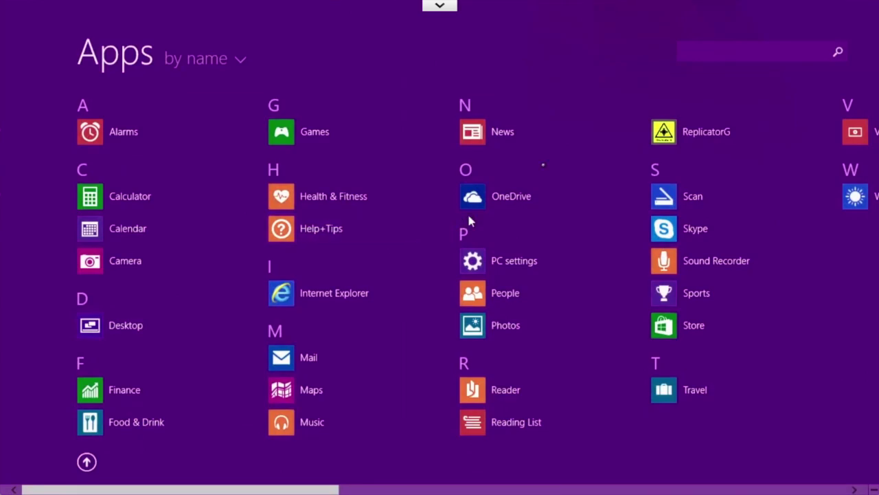
{"action": "left_click", "coordinate": [666, 138]}
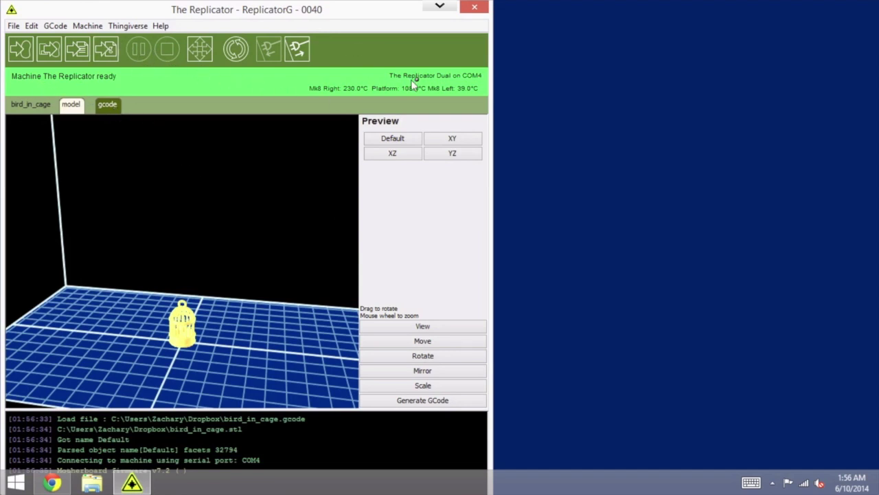
Check which serial port and machine type are selected for the connected printer
{"action": "left_click", "coordinate": [92, 26]}
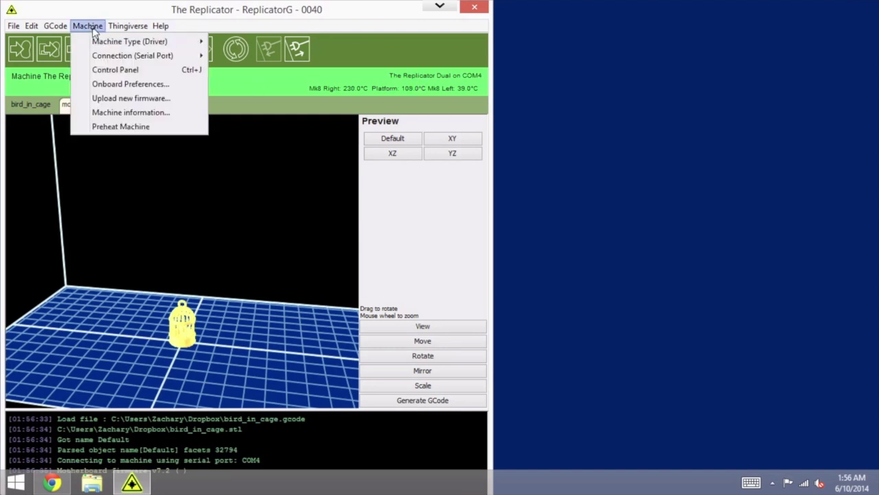
{"action": "mouse_move", "coordinate": [127, 62]}
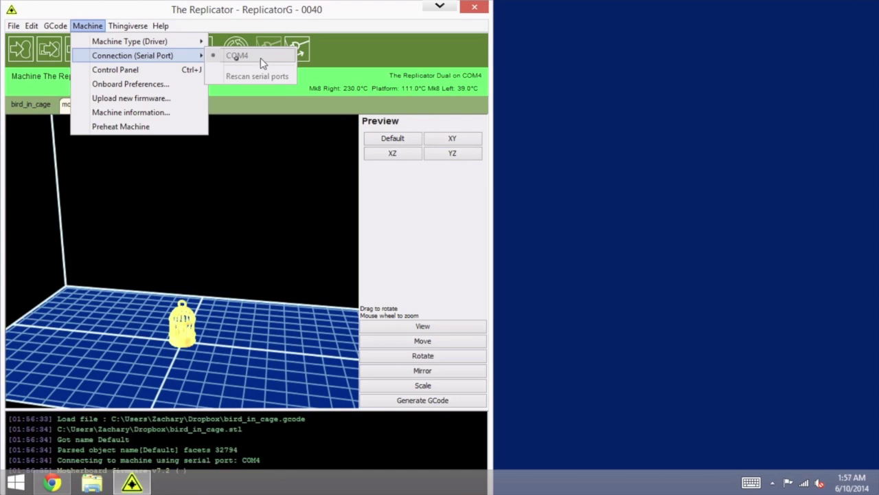
{"action": "mouse_move", "coordinate": [169, 44]}
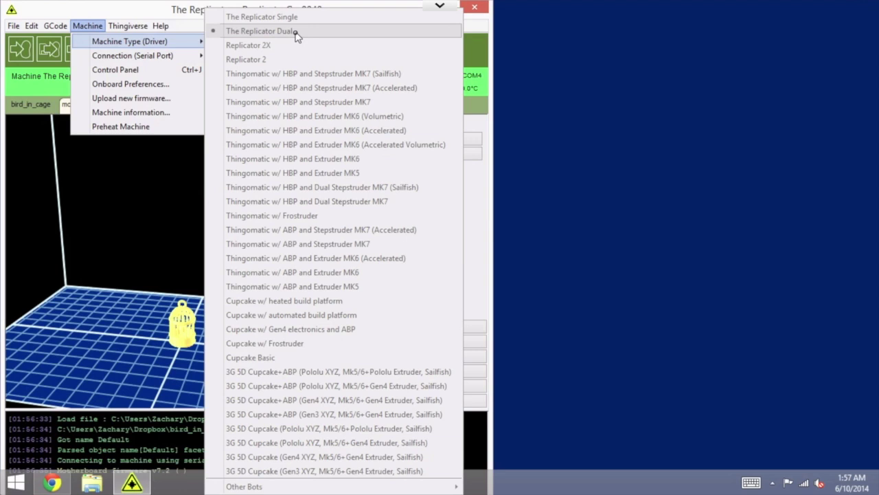
{"action": "left_click", "coordinate": [189, 32]}
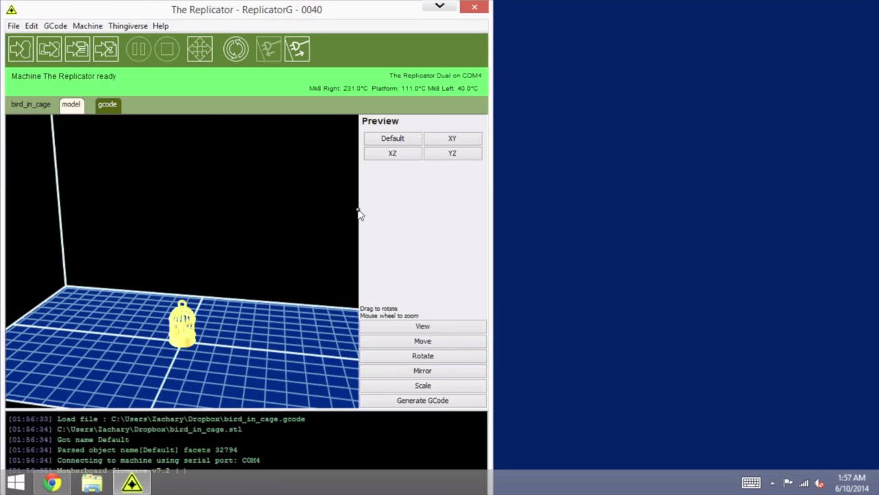
Open the machine's control panel, move it clear of the toolbar, and set the jog mode to Continuous Jog
{"action": "left_click", "coordinate": [201, 53]}
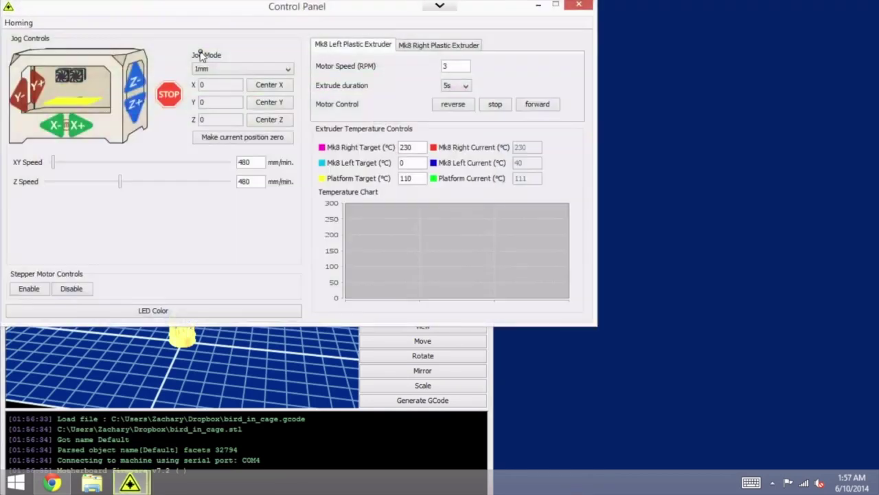
{"action": "left_click_drag", "start_coordinate": [241, 14], "coordinate": [278, 87]}
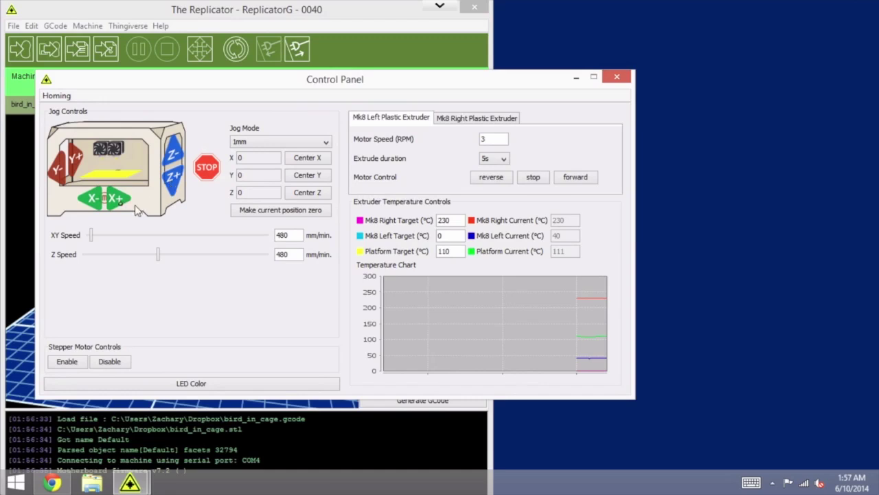
{"action": "left_click", "coordinate": [94, 199]}
{"action": "left_click", "coordinate": [297, 145]}
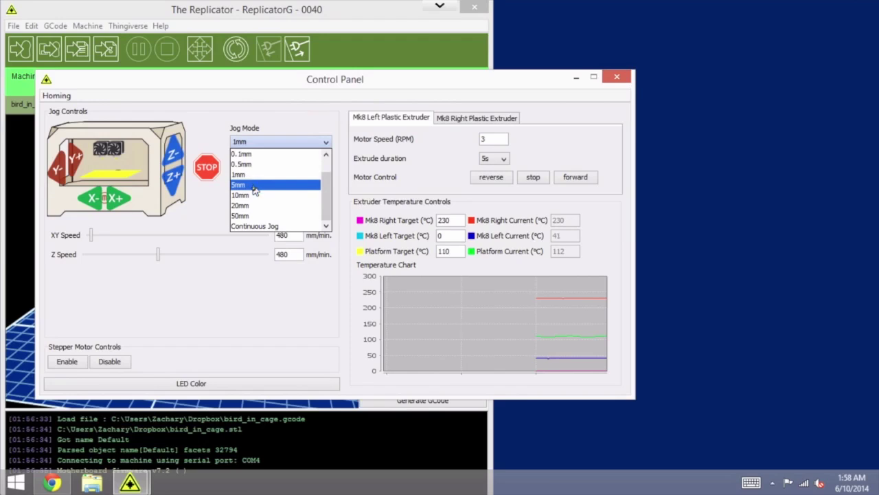
{"action": "left_click", "coordinate": [257, 226]}
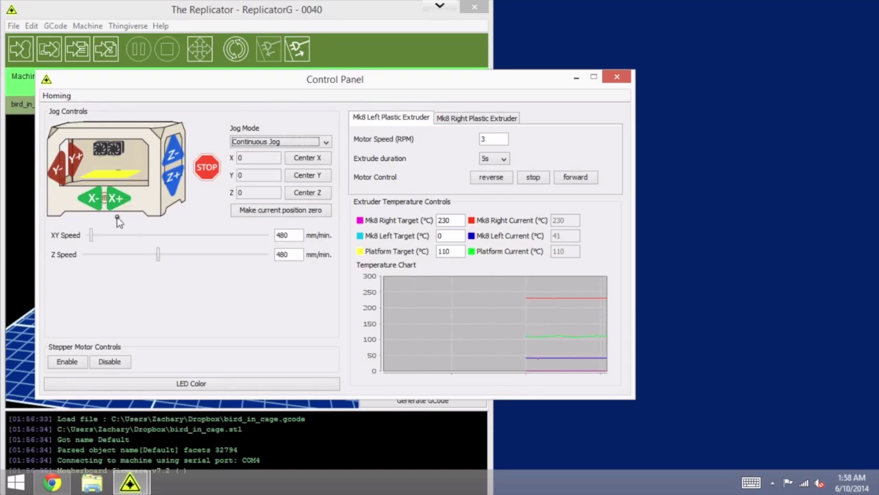
Set the jog speeds to about 1718 mm/min for XY and about 575 mm/min for Z
{"action": "mouse_move", "coordinate": [92, 236]}
{"action": "left_mouse_down"}
{"action": "mouse_move", "coordinate": [157, 237]}
{"action": "mouse_move", "coordinate": [101, 240]}
{"action": "left_mouse_up"}
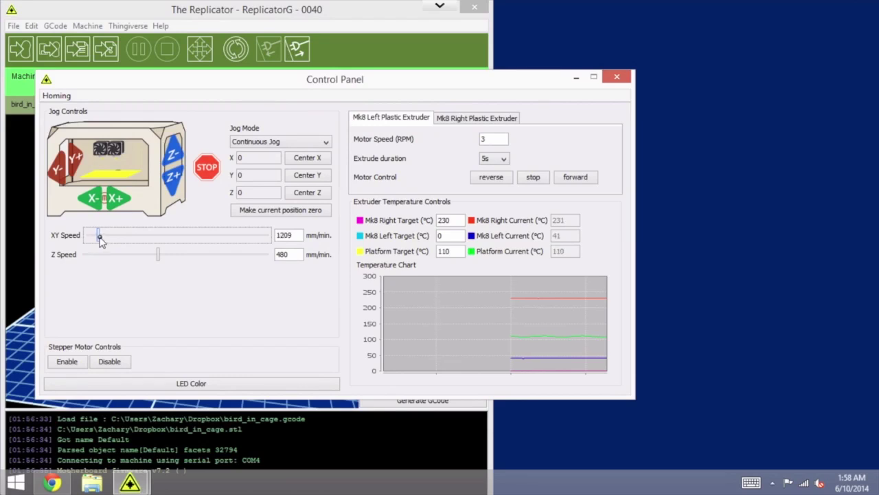
{"action": "left_click_drag", "start_coordinate": [101, 238], "coordinate": [171, 244]}
{"action": "left_click_drag", "start_coordinate": [171, 243], "coordinate": [104, 239]}
{"action": "mouse_move", "coordinate": [160, 257]}
{"action": "left_mouse_down"}
{"action": "mouse_move", "coordinate": [143, 257]}
{"action": "mouse_move", "coordinate": [187, 257]}
{"action": "mouse_move", "coordinate": [173, 257]}
{"action": "left_mouse_up"}
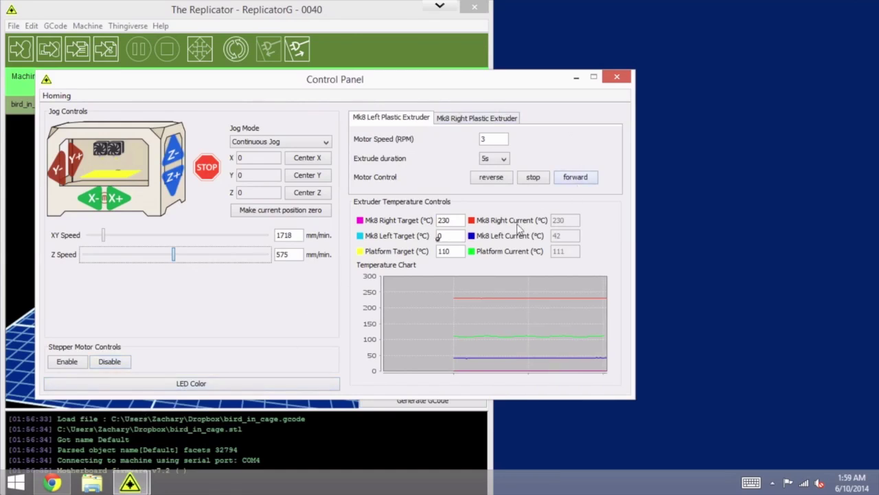
Apply a target temperature of 230 °C to the Mk8 right extruder
{"action": "left_click", "coordinate": [453, 219]}
{"action": "left_click_drag", "start_coordinate": [433, 220], "coordinate": [453, 220]}
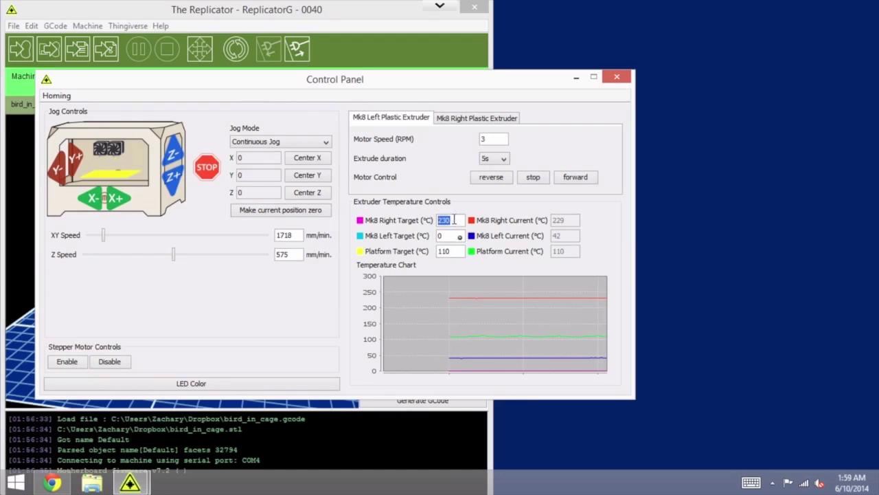
{"action": "left_click", "coordinate": [457, 220]}
{"action": "key", "text": "Tab"}
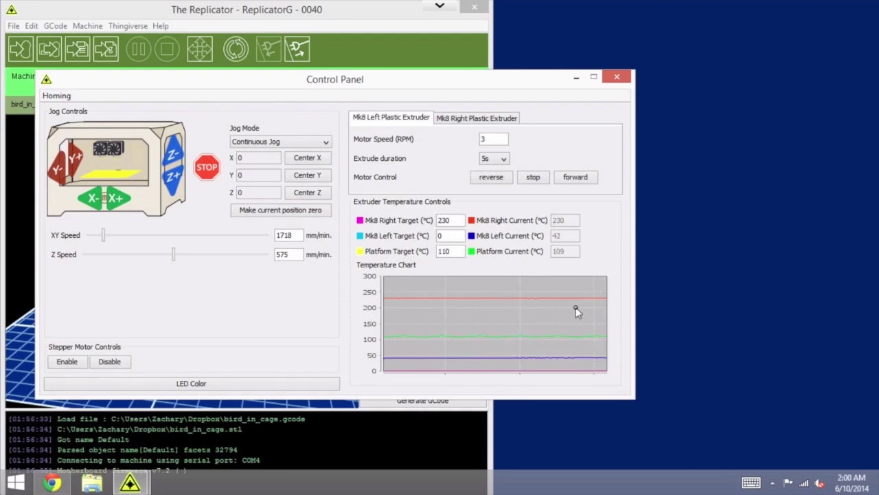
Close the control panel and start building the bird_in_cage model on the connected printer
{"action": "left_click", "coordinate": [619, 82]}
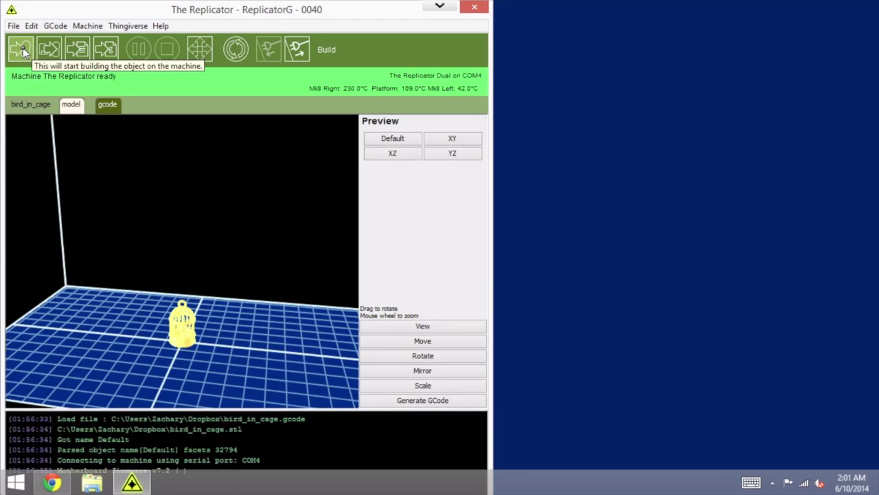
{"action": "left_click", "coordinate": [23, 52]}
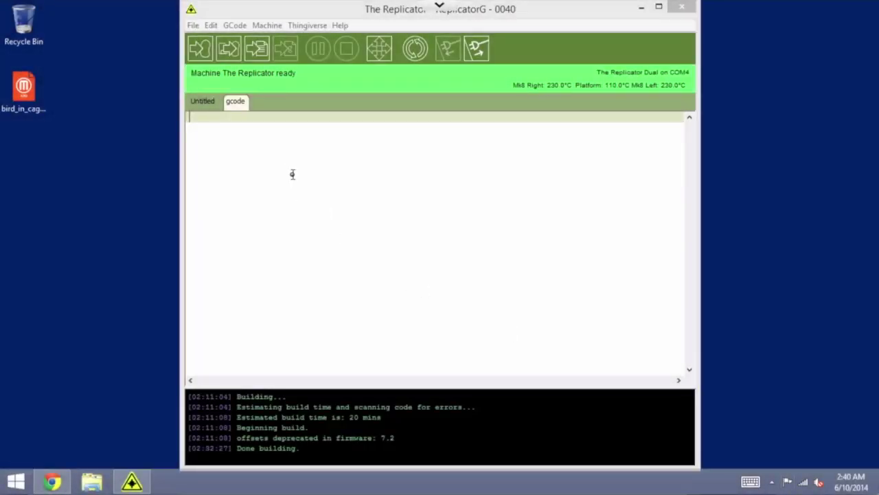
Look through the bundled dual-extrusion example models without opening one
{"action": "left_click", "coordinate": [193, 25]}
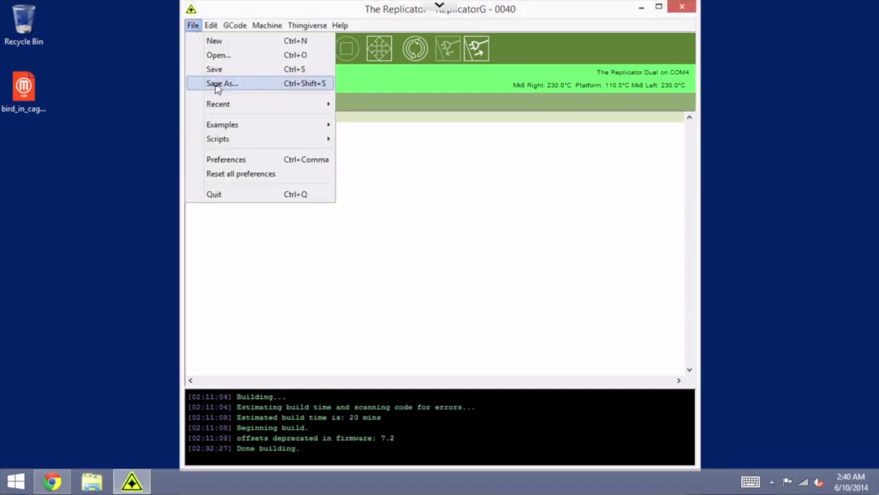
{"action": "mouse_move", "coordinate": [260, 126]}
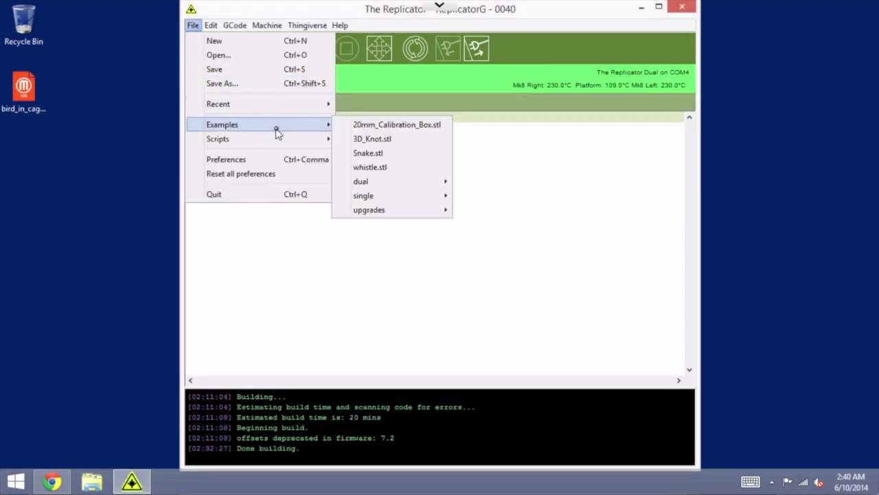
{"action": "mouse_move", "coordinate": [427, 187]}
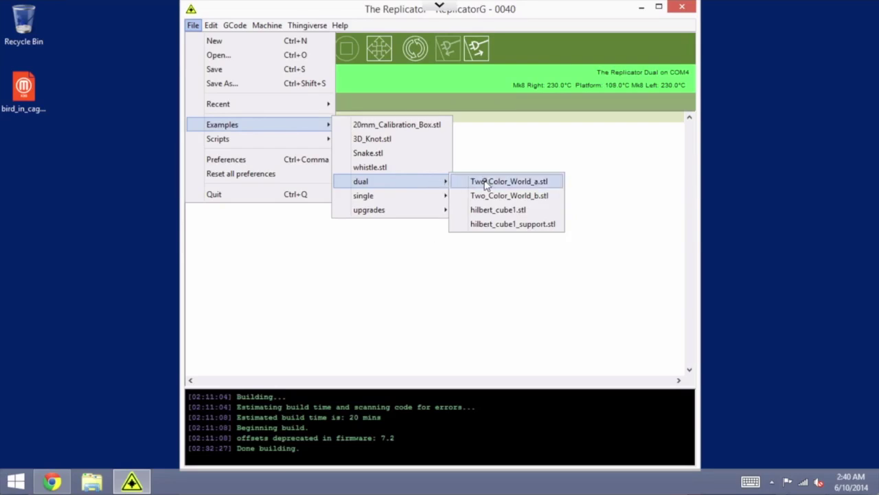
{"action": "left_click", "coordinate": [447, 268]}
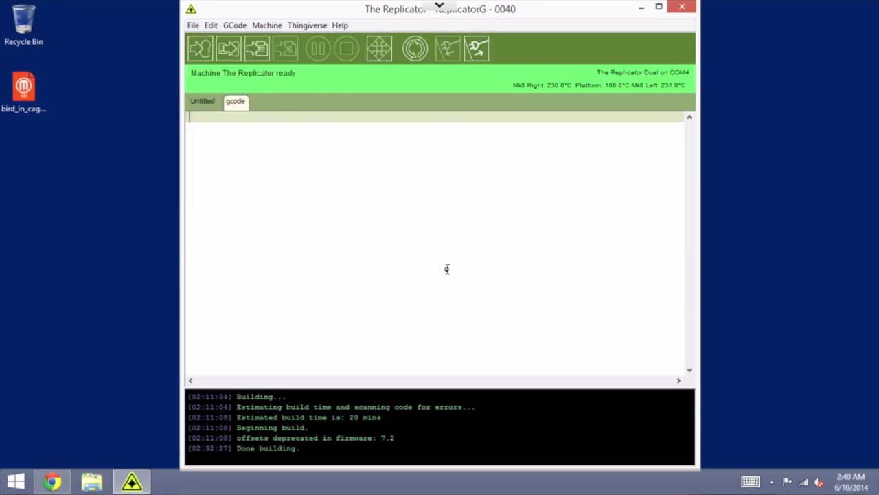
Switch to Chrome and compare the two partial-cone preview images on the Traffic Cone (Dual Extrusion) Thingiverse page
{"action": "left_click", "coordinate": [51, 481]}
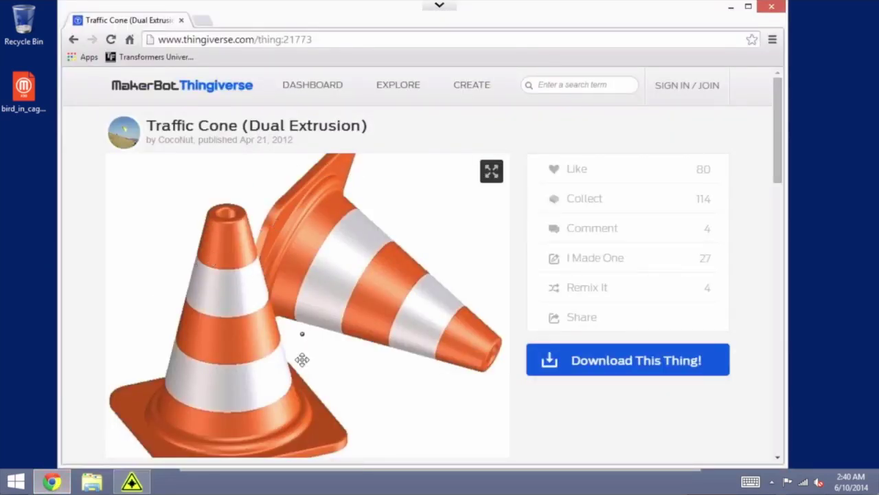
{"action": "scroll", "coordinate": [304, 369], "scroll_direction": "down", "scroll_amount": 3}
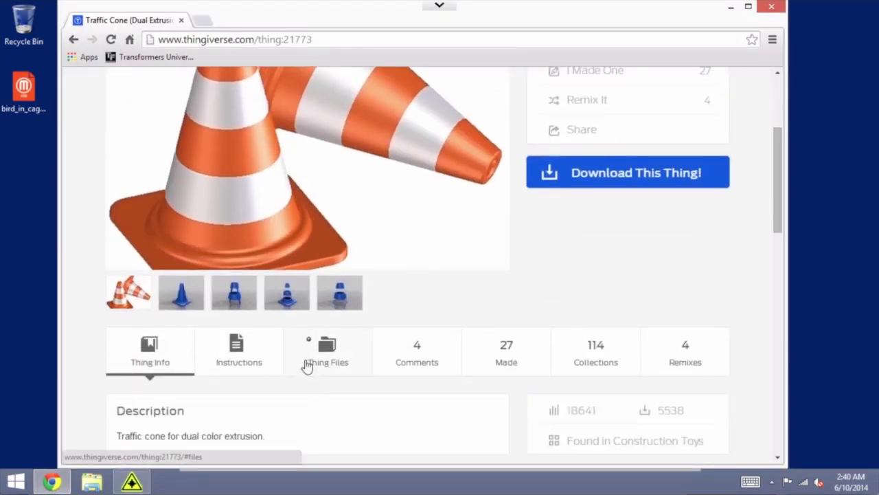
{"action": "left_click", "coordinate": [287, 292]}
{"action": "scroll", "coordinate": [389, 193], "scroll_direction": "up", "scroll_amount": 2}
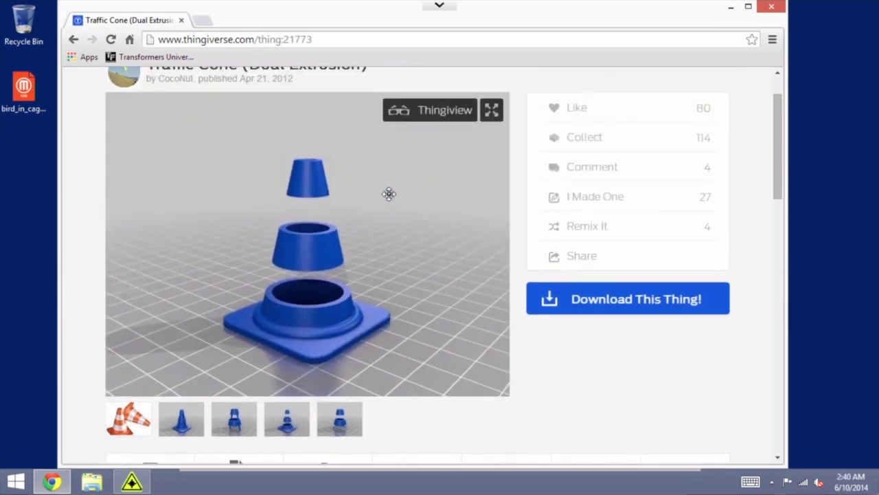
{"action": "left_click", "coordinate": [341, 426]}
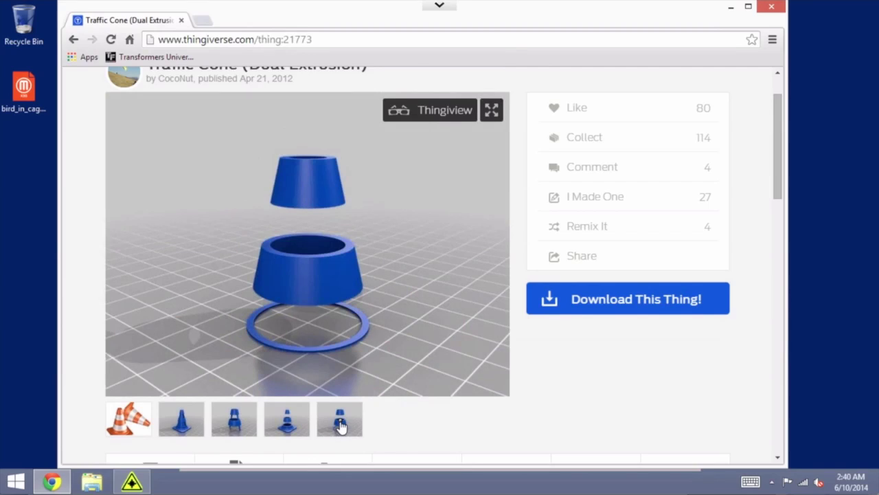
{"action": "left_click", "coordinate": [287, 424]}
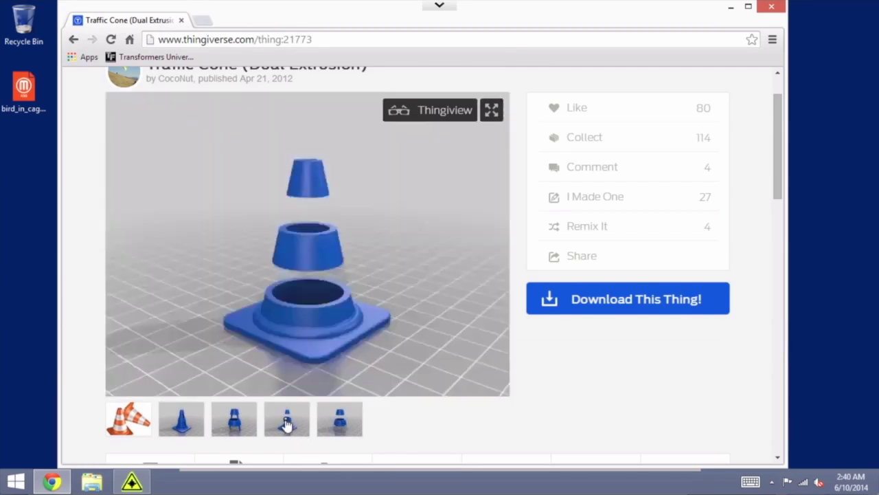
{"action": "left_click", "coordinate": [340, 422]}
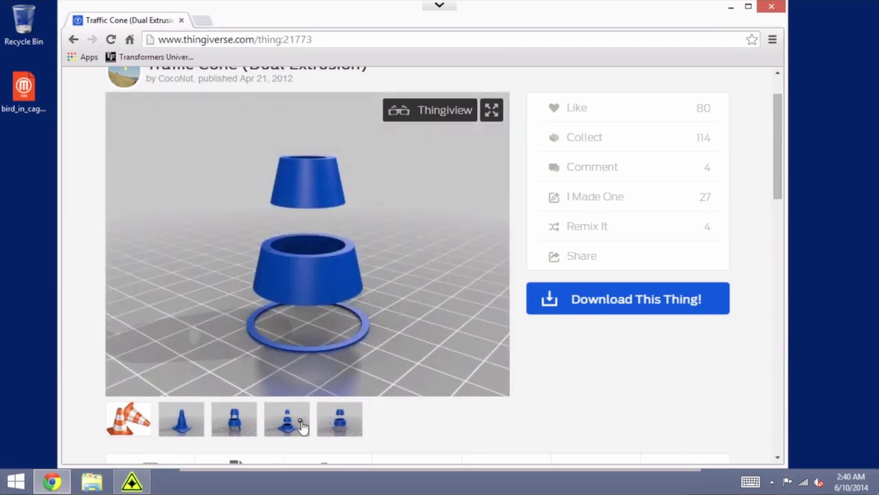
{"action": "left_click", "coordinate": [299, 423]}
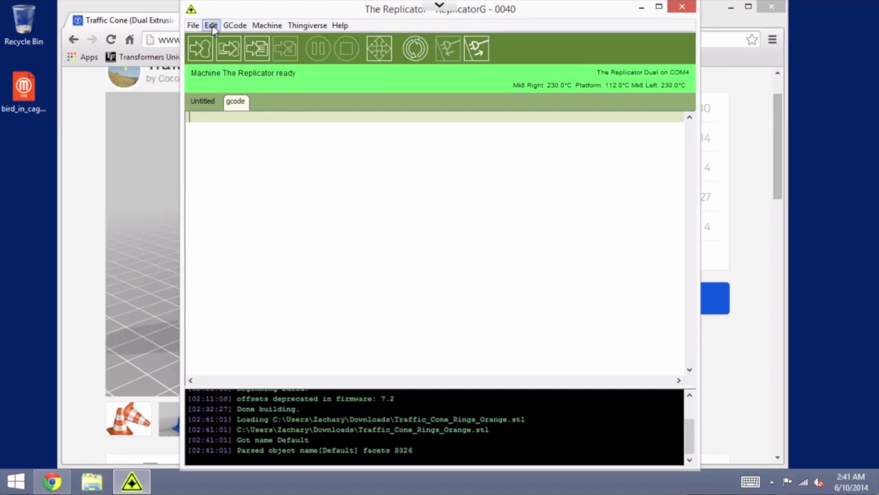
Open the tool that merges .stl files for DualExtrusion and move its window over the empty editor area
{"action": "left_click", "coordinate": [234, 28]}
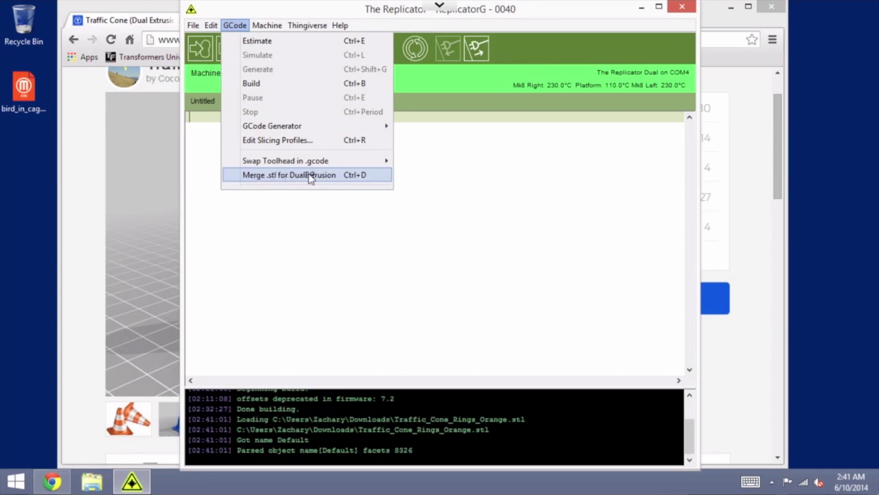
{"action": "left_click", "coordinate": [330, 175]}
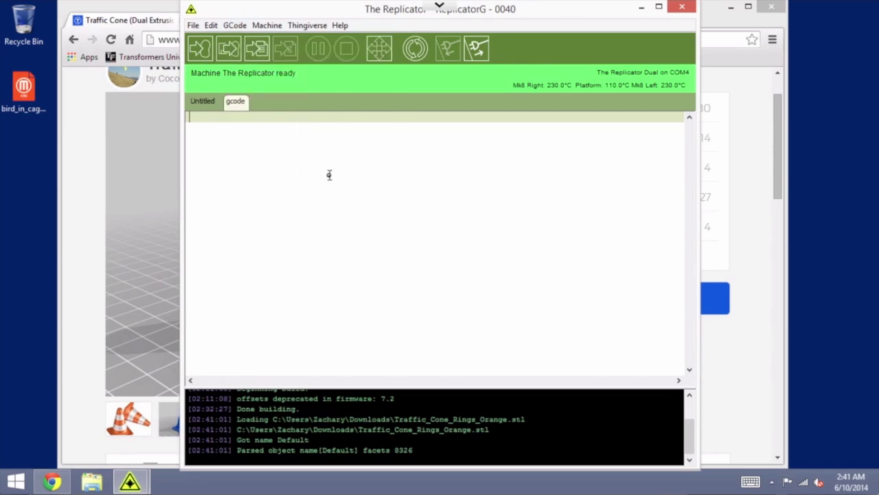
{"action": "left_click_drag", "start_coordinate": [251, 12], "coordinate": [442, 176]}
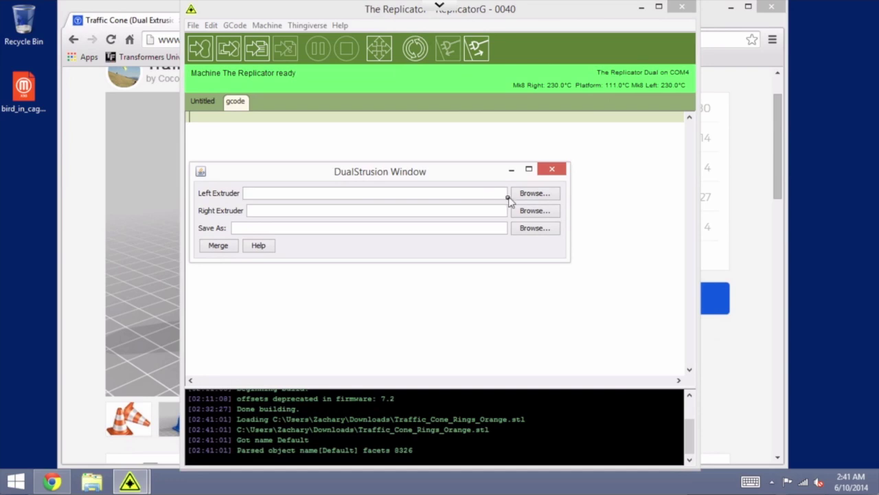
Assign Traffic_Cone_Rings_White.stl from the Downloads folder to the left extruder
{"action": "left_click", "coordinate": [534, 196]}
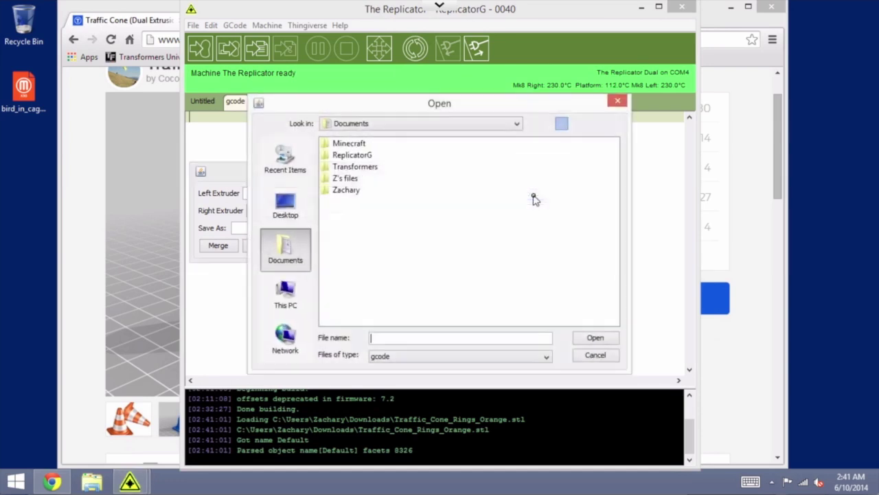
{"action": "left_click", "coordinate": [285, 292]}
{"action": "left_click", "coordinate": [357, 180]}
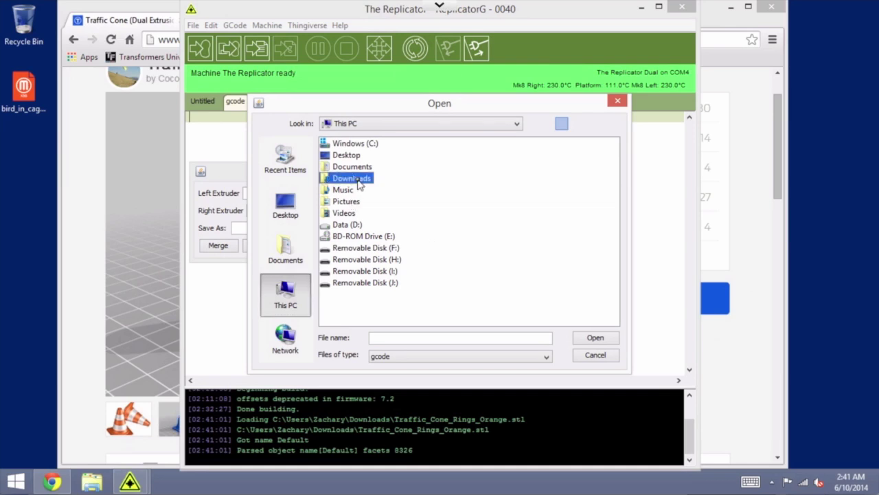
{"action": "double_click", "coordinate": [358, 181]}
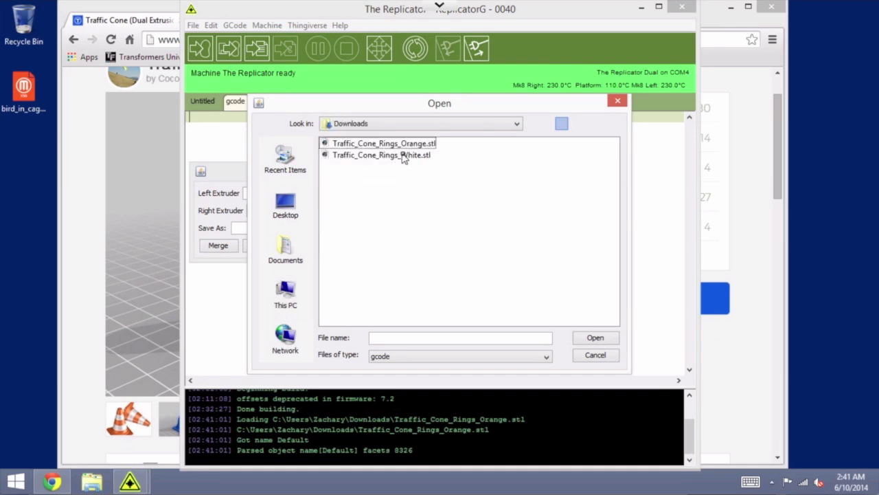
{"action": "left_click", "coordinate": [404, 156]}
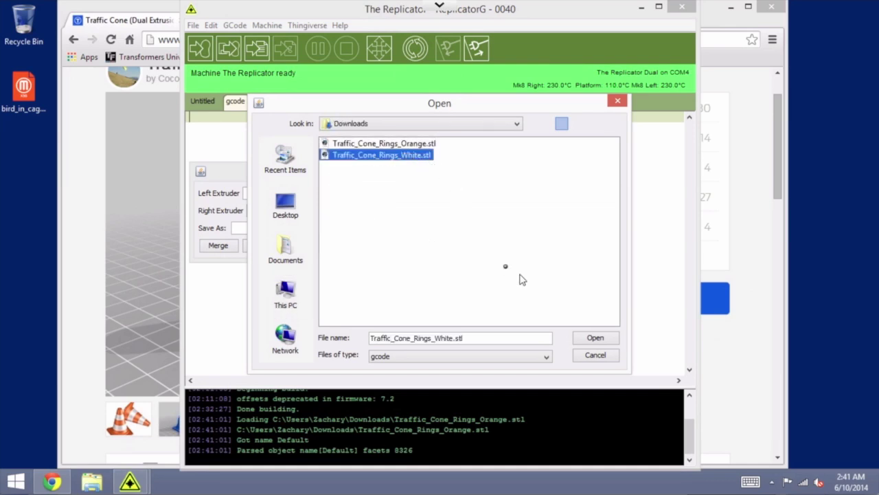
{"action": "left_click", "coordinate": [593, 337]}
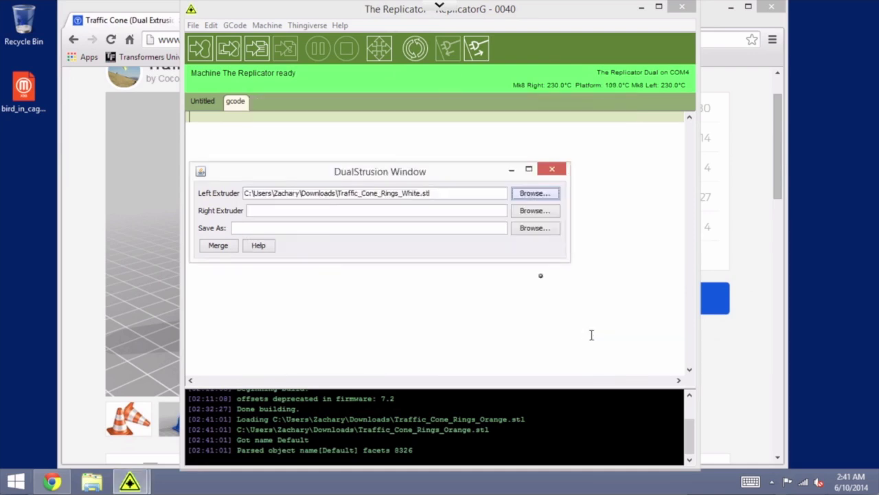
Assign Traffic_Cone_Rings_Orange.stl from the Downloads folder to the right extruder
{"action": "left_click", "coordinate": [520, 212]}
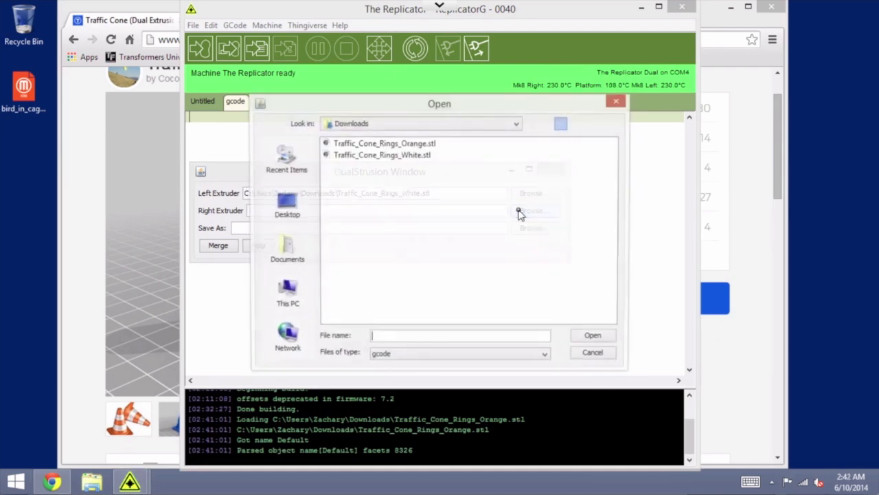
{"action": "left_click", "coordinate": [404, 146]}
{"action": "left_click", "coordinate": [598, 340]}
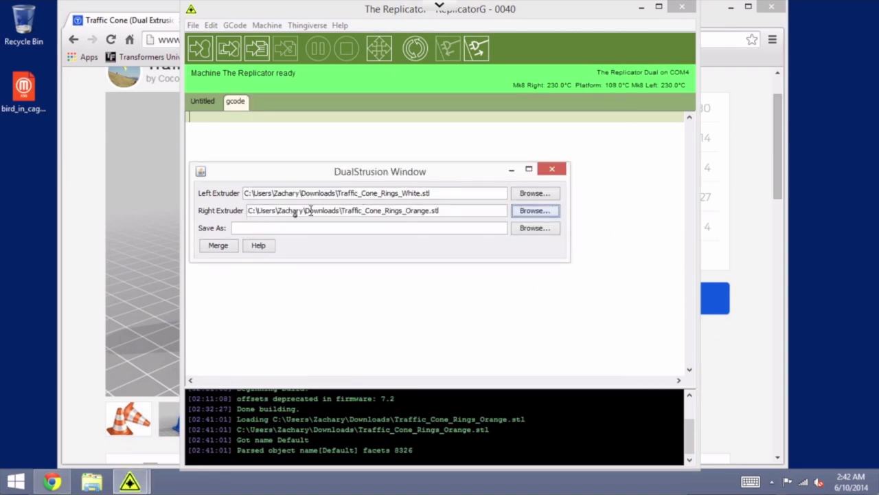
Set the merged output to be saved on the Desktop as traffic_cone.gcode
{"action": "left_click", "coordinate": [535, 229]}
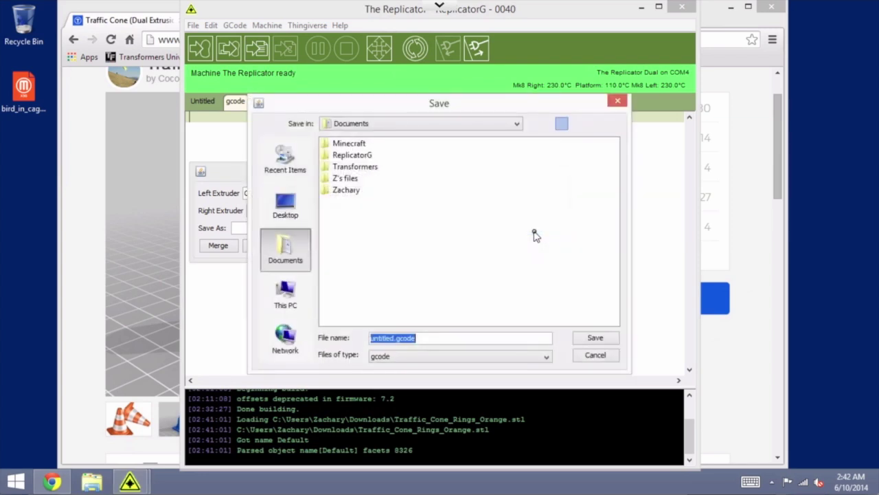
{"action": "left_click", "coordinate": [285, 207]}
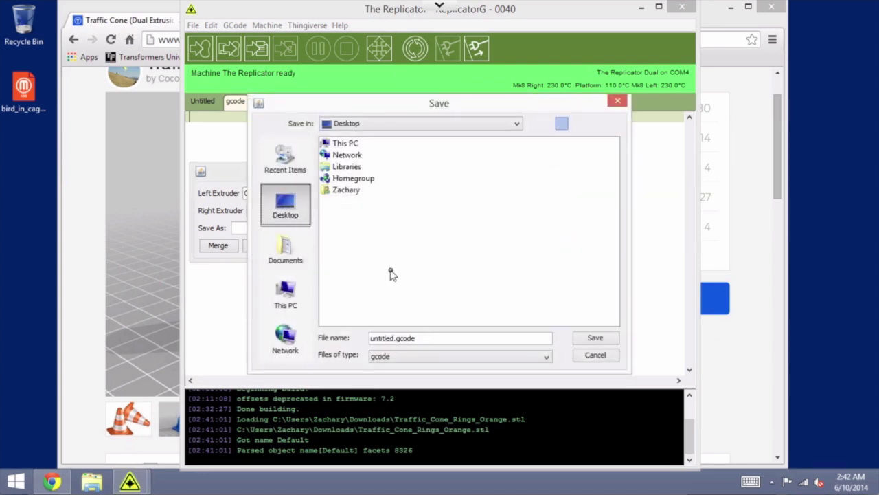
{"action": "left_click_drag", "start_coordinate": [390, 338], "coordinate": [346, 332]}
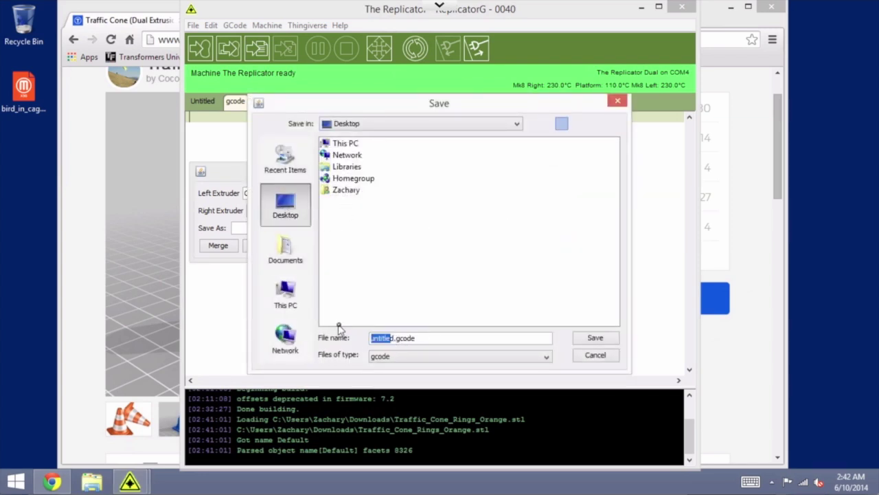
{"action": "key", "text": "BackSpace"}
{"action": "key", "text": "Delete"}
{"action": "type", "text": "traffic_cone"}
{"action": "left_click", "coordinate": [596, 337]}
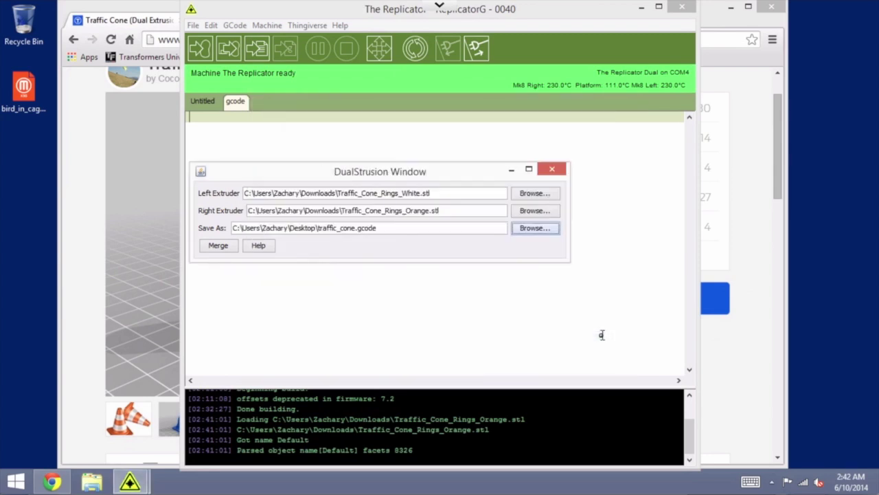
Start the merge and generate G-code for Traffic_Cone_Rings_White.stl with the Replicator slicing defaults, accepting the acceleration warning
{"action": "left_click", "coordinate": [229, 251]}
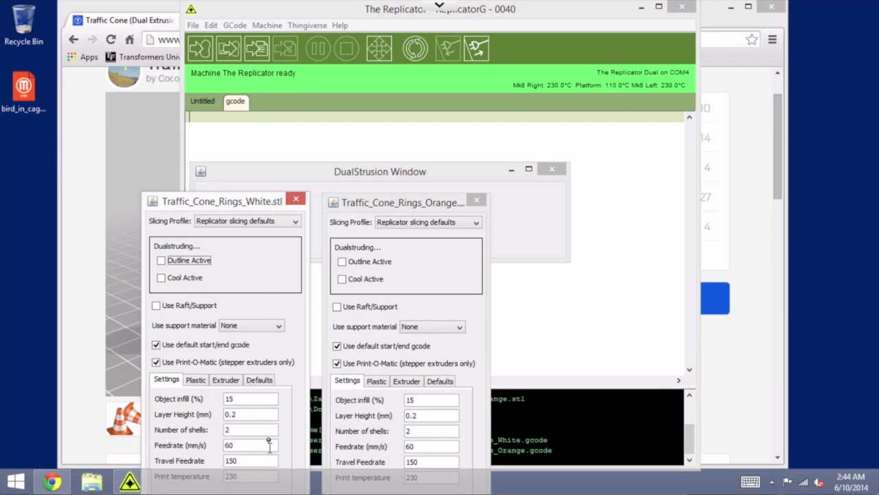
{"action": "left_click_drag", "start_coordinate": [238, 201], "coordinate": [239, 81]}
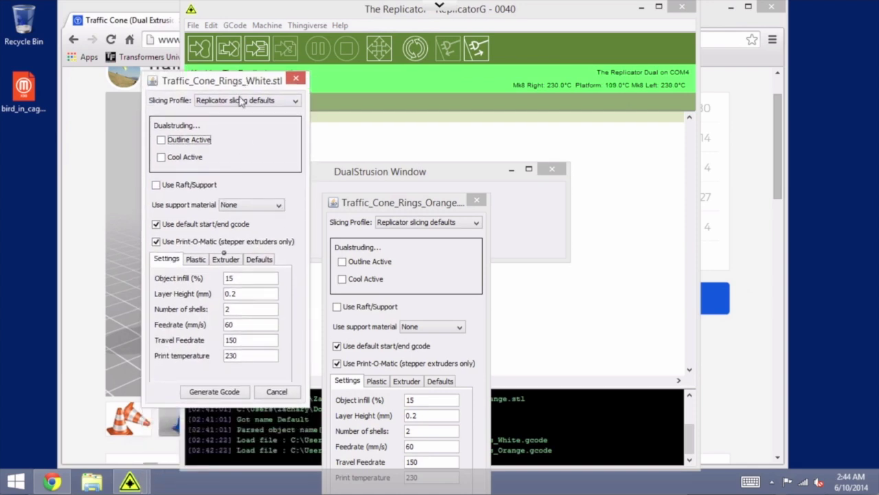
{"action": "left_click", "coordinate": [217, 394]}
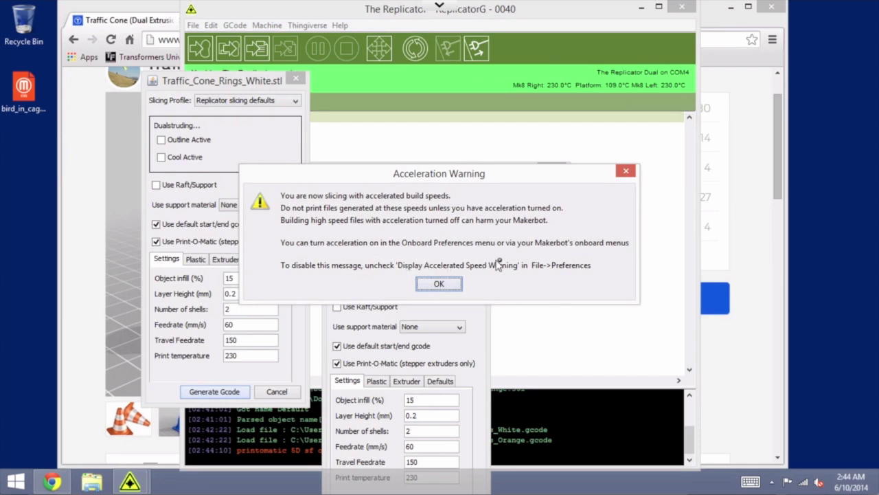
{"action": "left_click", "coordinate": [443, 284]}
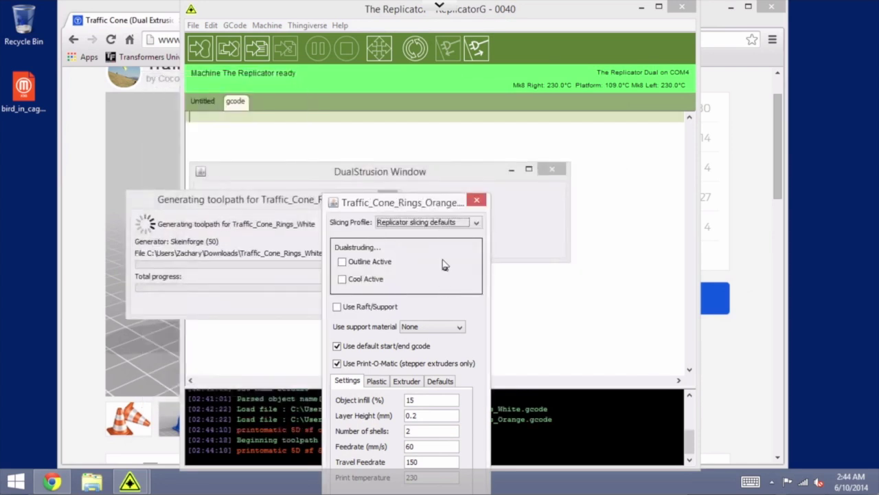
Generate G-code for Traffic_Cone_Rings_Orange.stl with the Replicator slicing defaults, accepting the acceleration warning
{"action": "left_click_drag", "start_coordinate": [411, 206], "coordinate": [416, 81]}
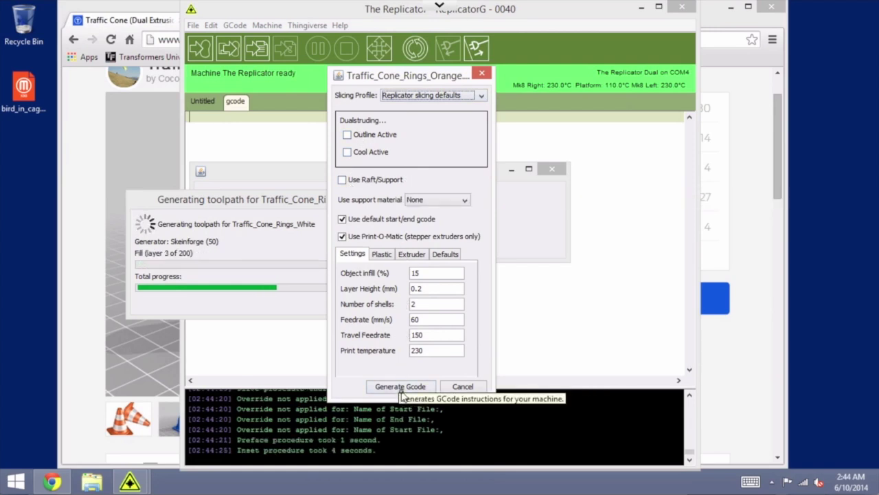
{"action": "left_click", "coordinate": [401, 387]}
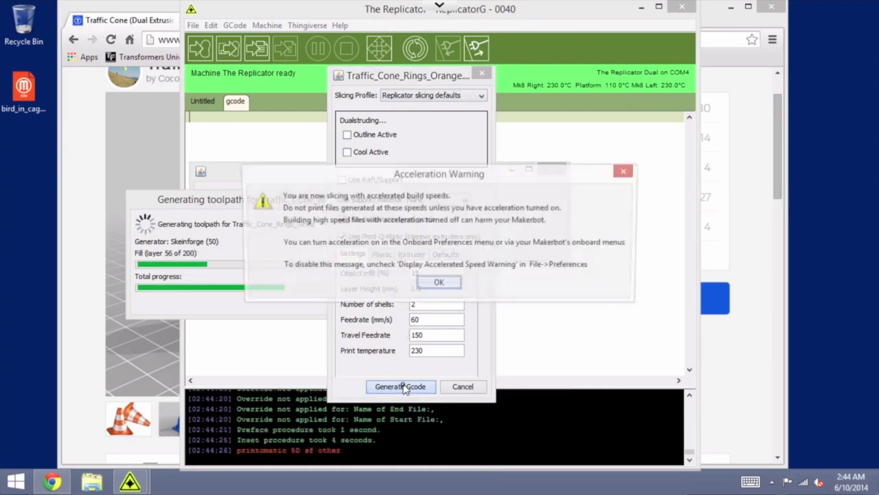
{"action": "left_click", "coordinate": [440, 284]}
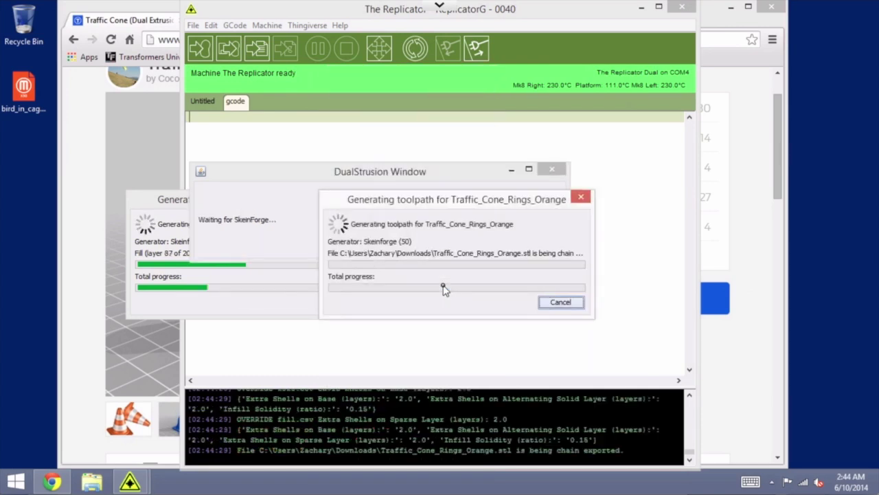
Spread out the DualStrusion window and the two toolpath progress windows to monitor the slicing of both cone files
{"action": "left_click_drag", "start_coordinate": [433, 203], "coordinate": [451, 269]}
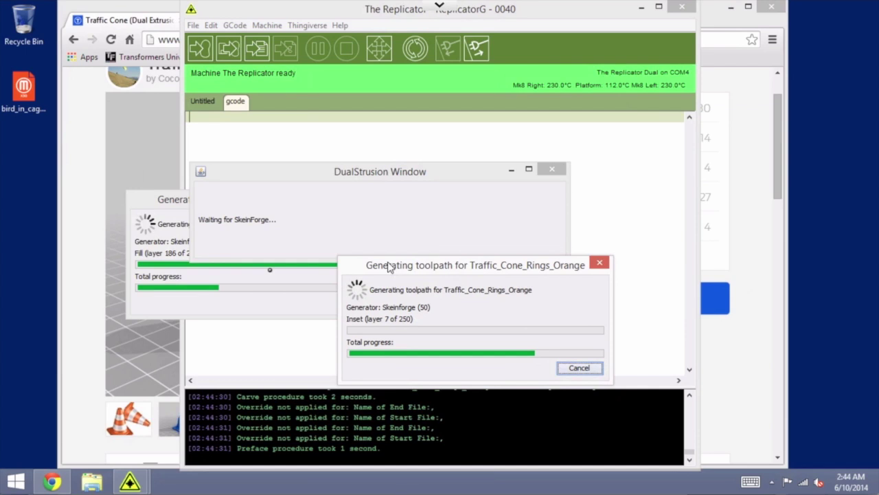
{"action": "left_click", "coordinate": [261, 306]}
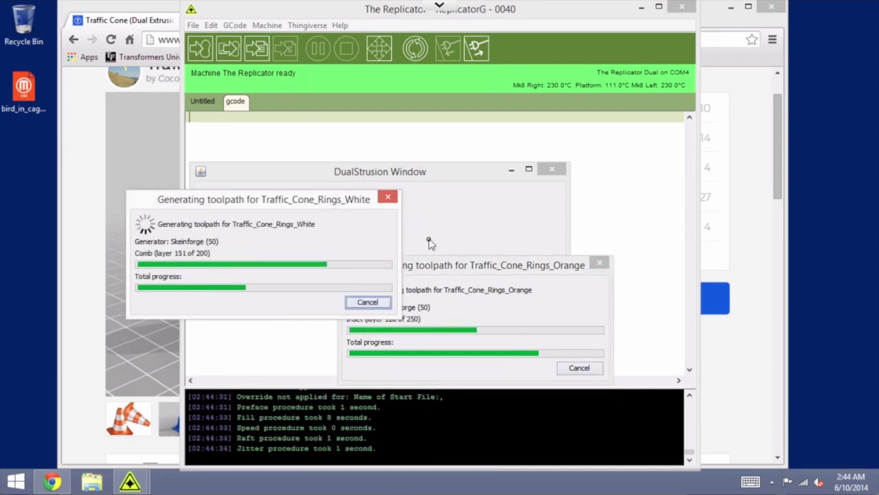
{"action": "left_click_drag", "start_coordinate": [460, 173], "coordinate": [512, 132]}
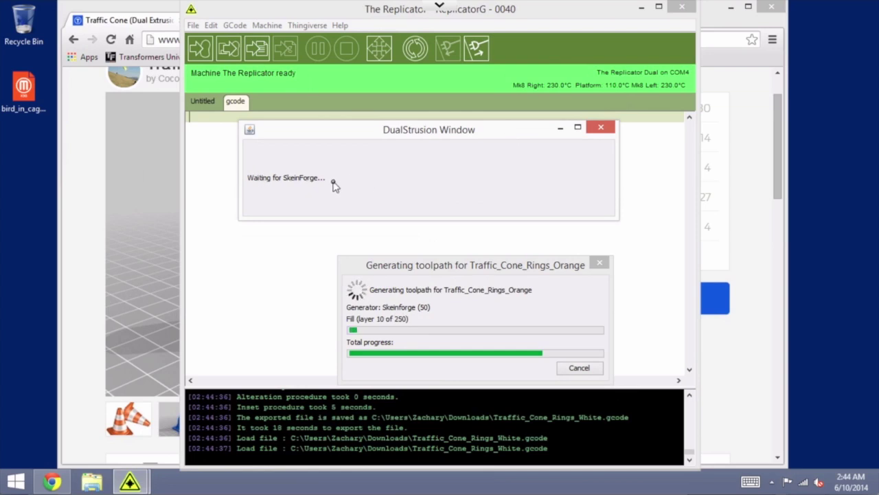
{"action": "left_click", "coordinate": [446, 267]}
{"action": "left_click_drag", "start_coordinate": [446, 266], "coordinate": [407, 246]}
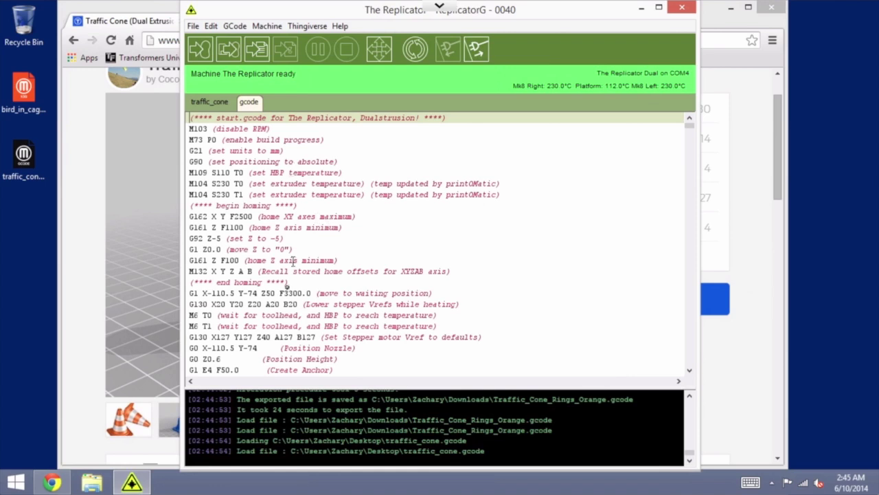
Look over the start of the merged traffic_cone G-code and start building it on the Replicator Dual
{"action": "scroll", "coordinate": [287, 291], "scroll_direction": "down", "scroll_amount": 6}
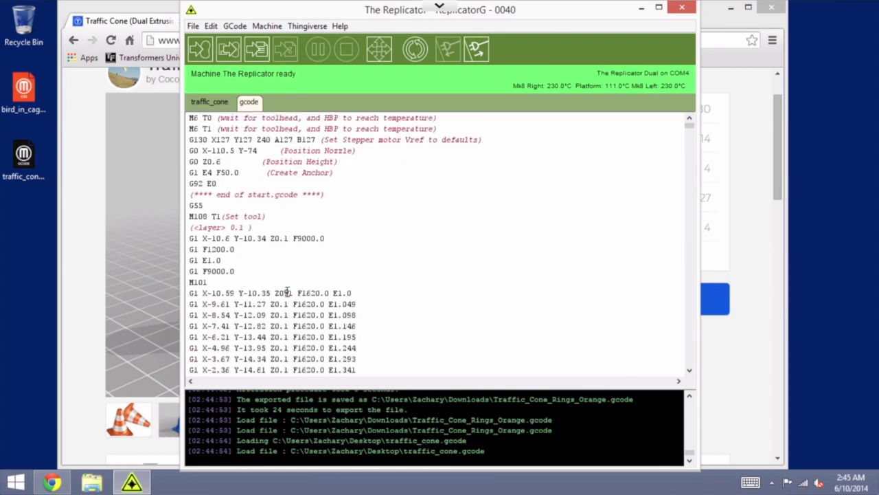
{"action": "scroll", "coordinate": [287, 291], "scroll_direction": "up", "scroll_amount": 6}
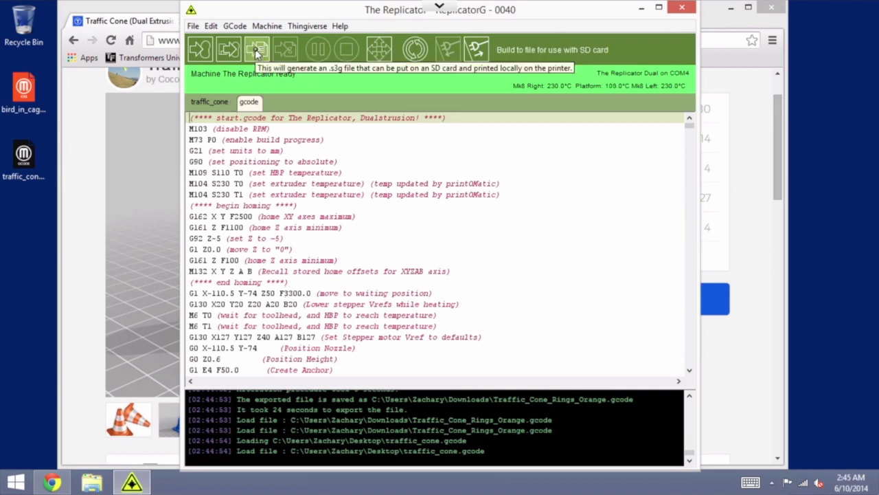
{"action": "left_click", "coordinate": [200, 55]}
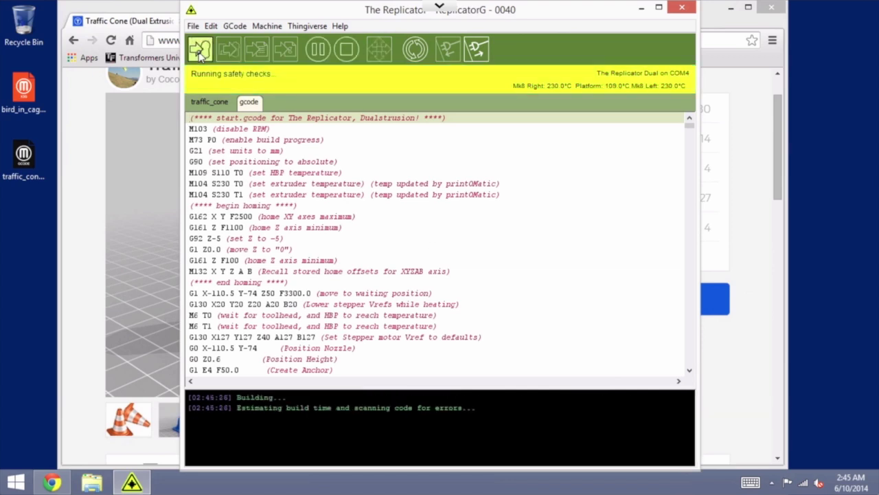